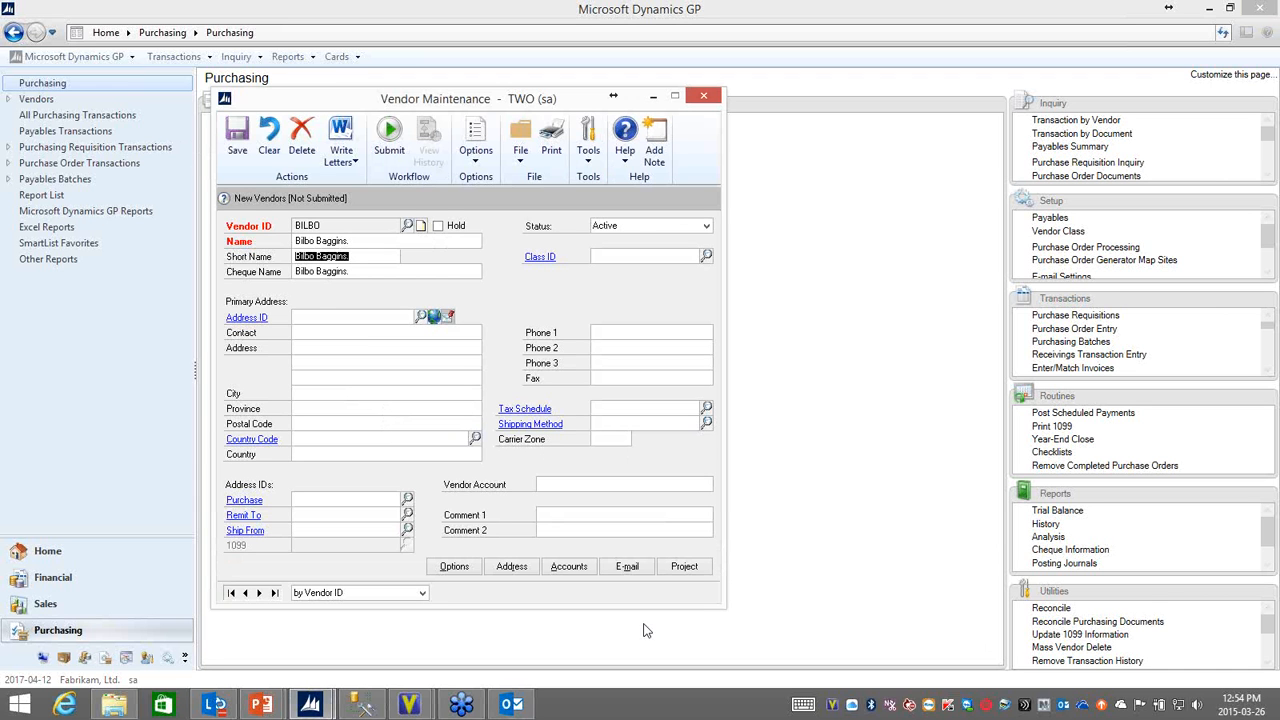
Step: Set the new vendor's primary Address ID to PRIMARY
click(318, 318)
text(PRIMAR)
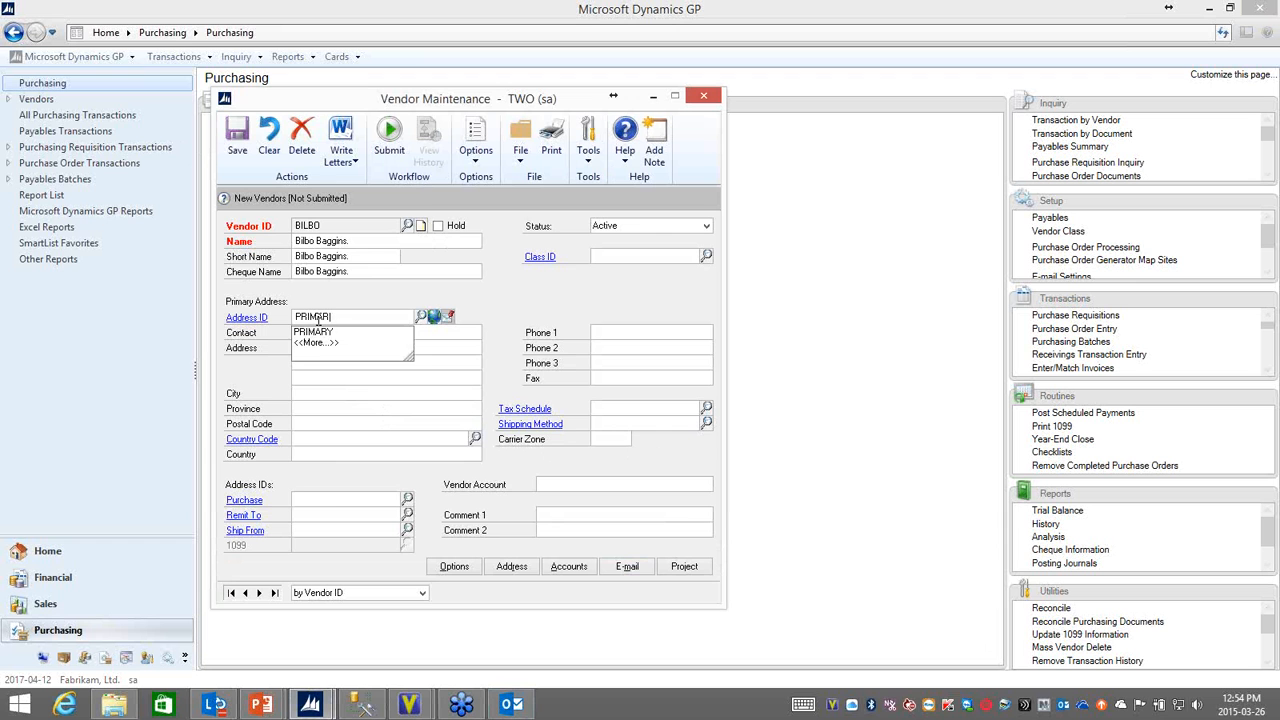
text(Y)
key(Tab)
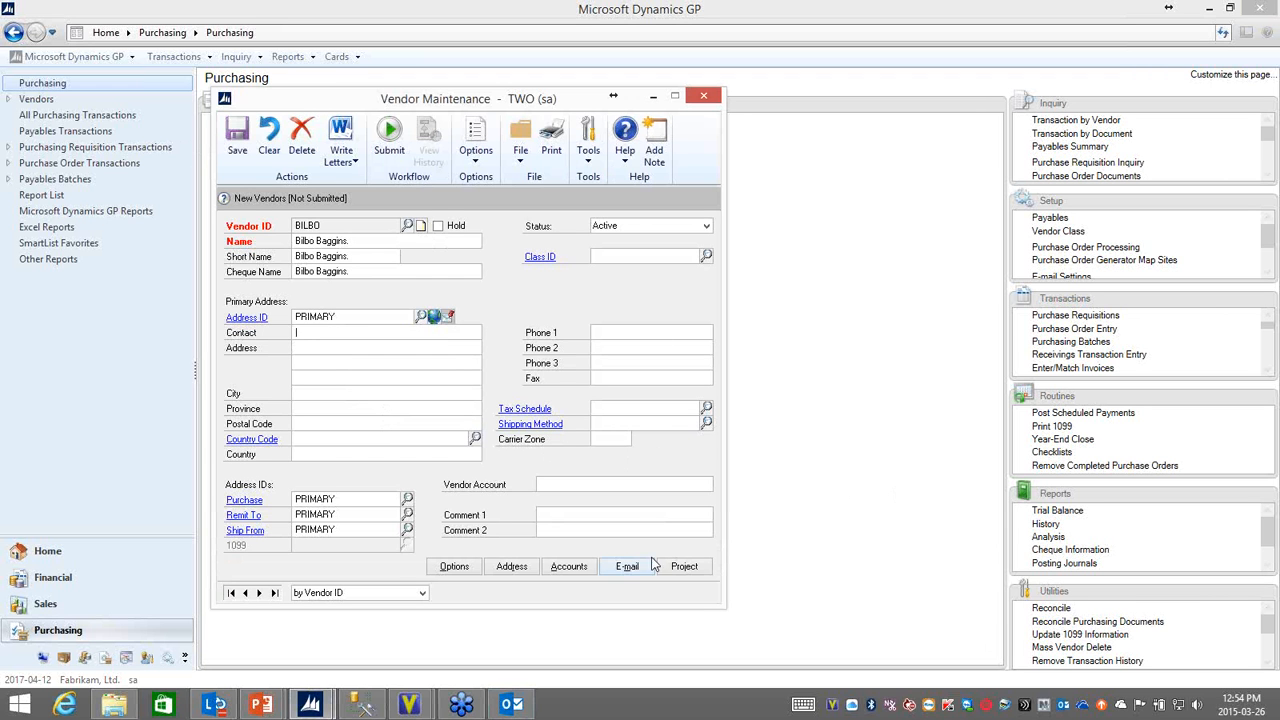
Step: Submit the new vendor to the approval workflow with the comment "We plan to by food from Bilbo."
click(388, 138)
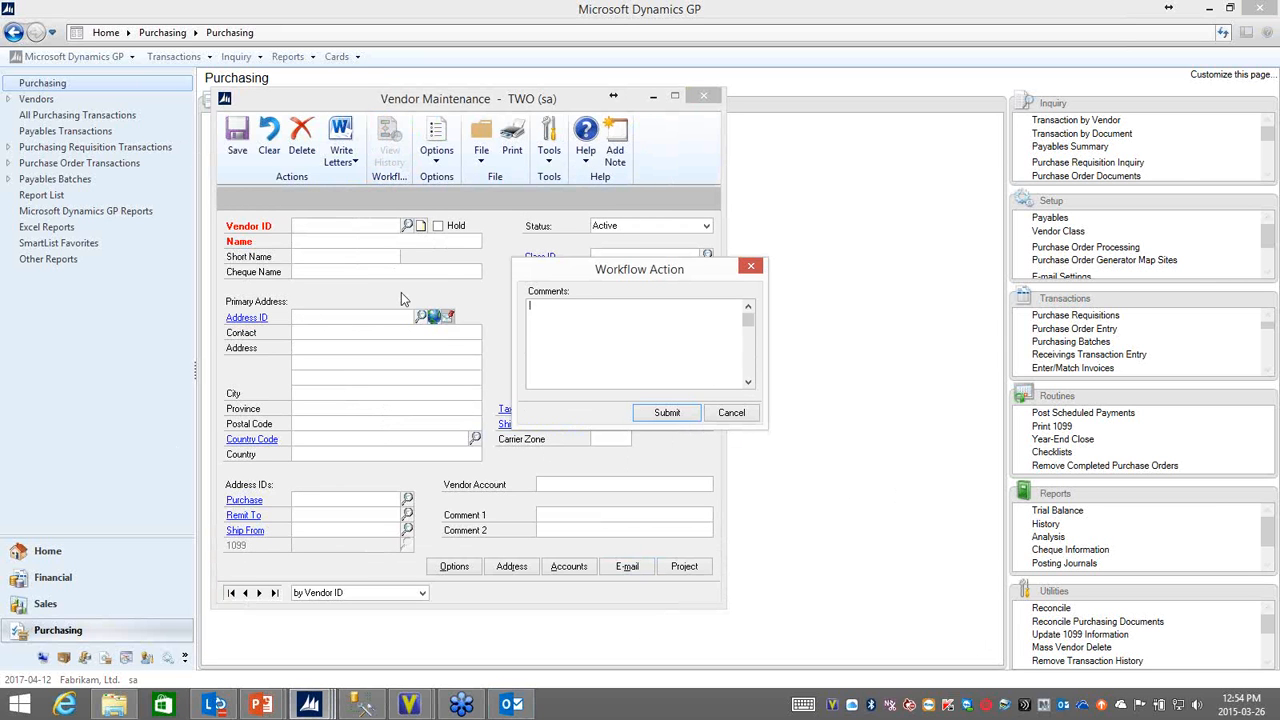
text(We plan to by food from Bilbo.)
click(666, 412)
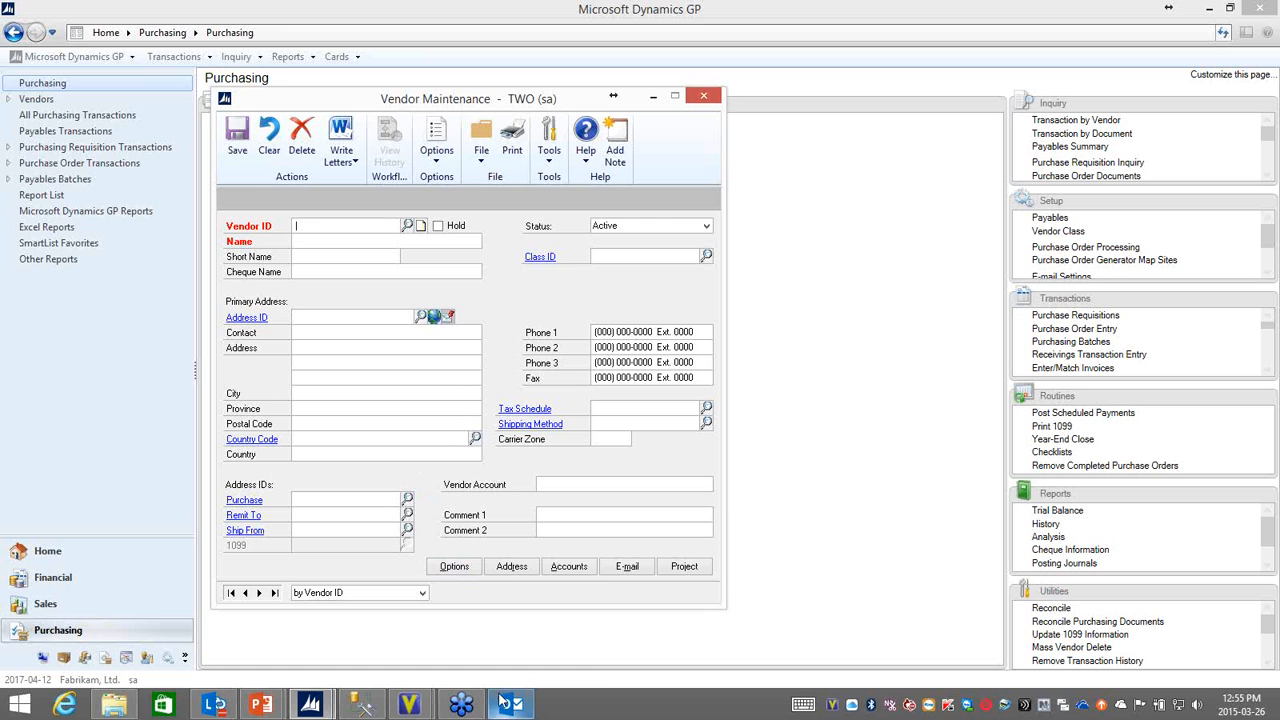
Step: Switch to Outlook and arrange the inbox by date so the newest messages come first
mouse_move(511, 705)
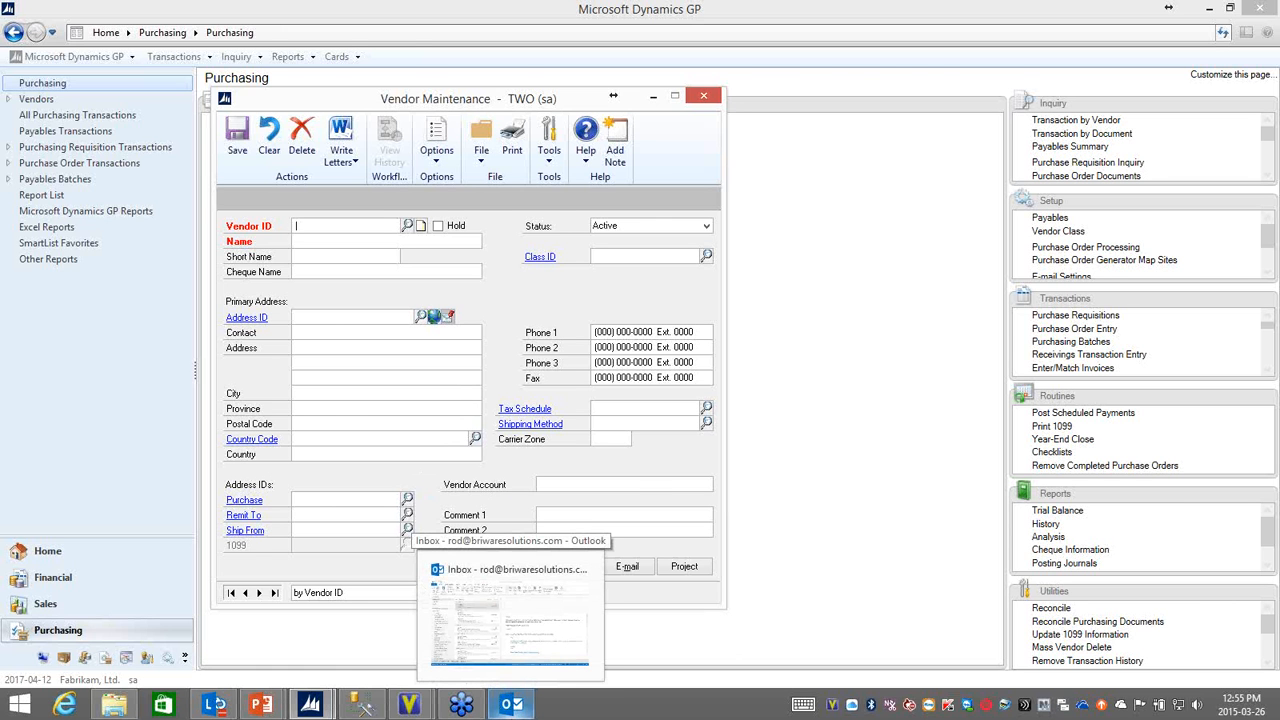
click(510, 615)
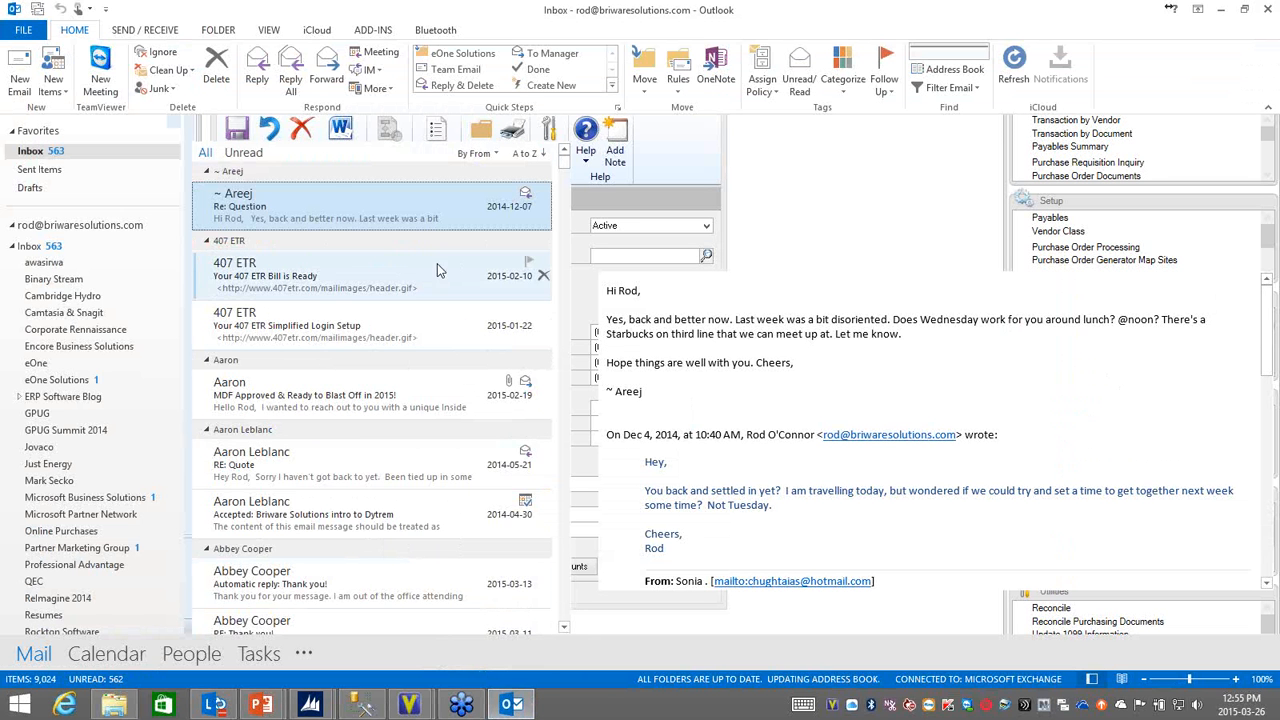
click(322, 170)
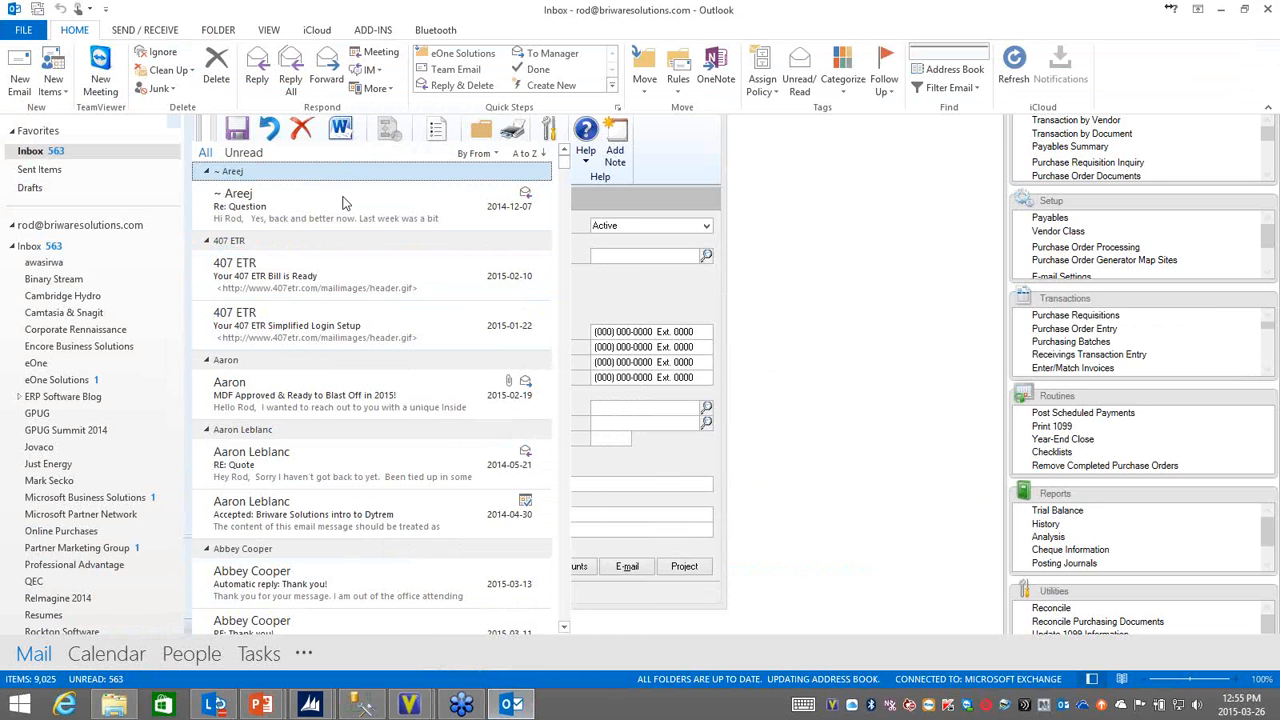
click(473, 155)
click(490, 172)
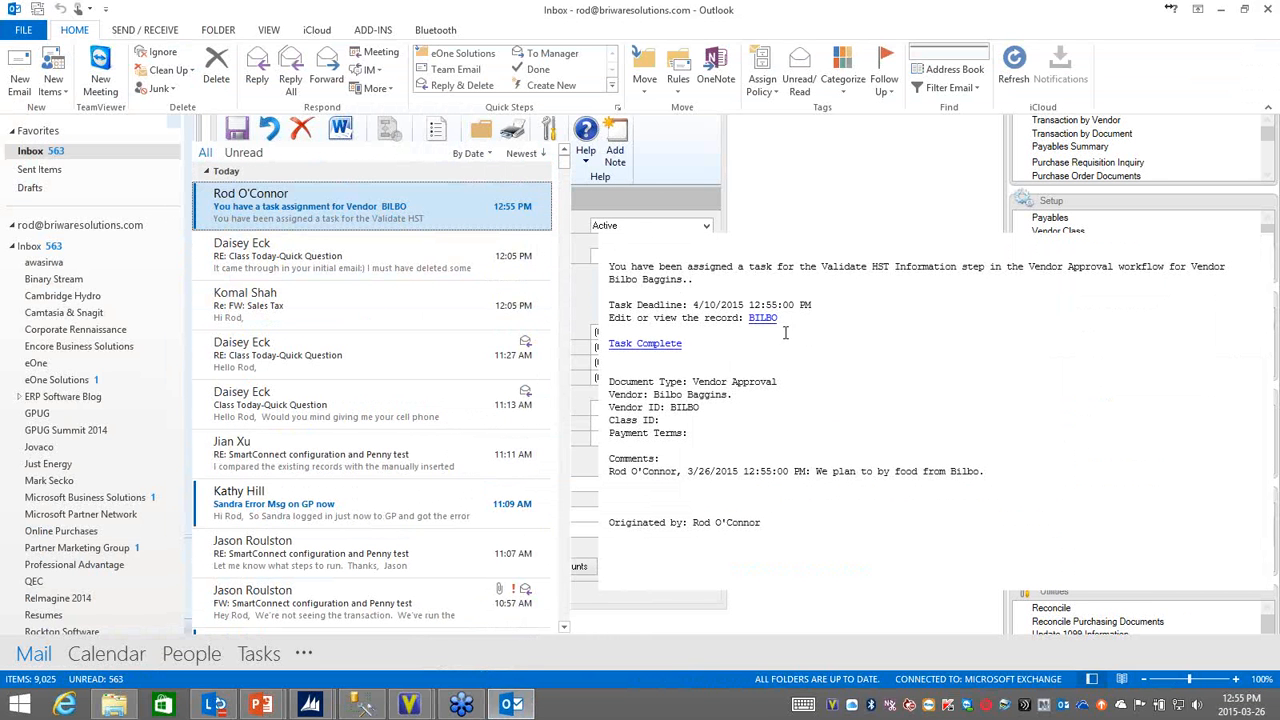
Step: Open the vendor record from the link in the task assignment email, accepting the security notice, and return to Dynamics GP
triple_click(812, 260)
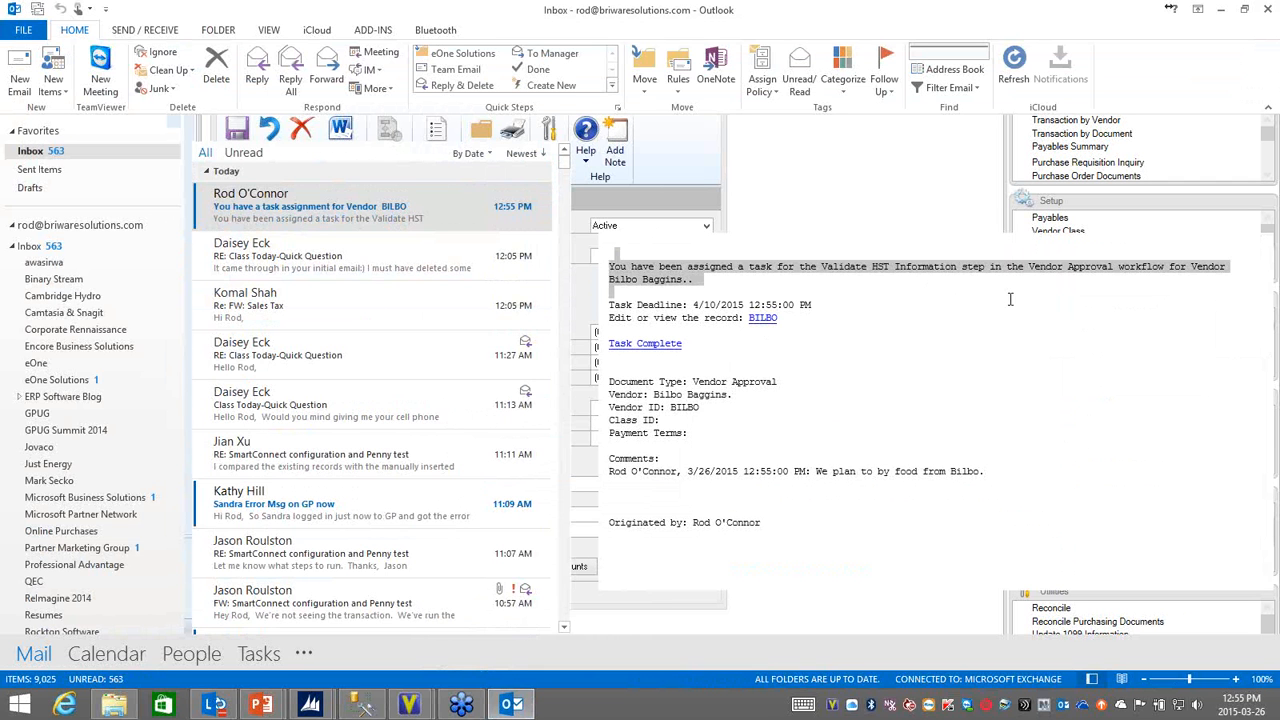
click(920, 346)
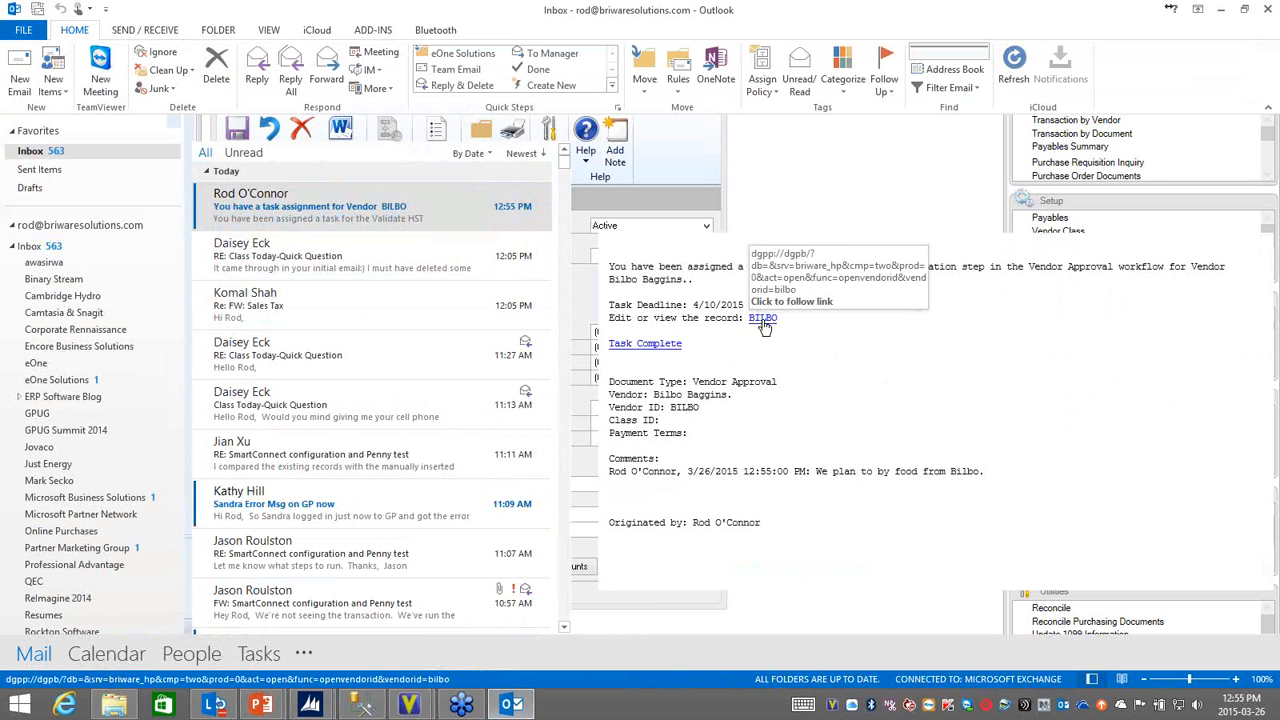
click(763, 322)
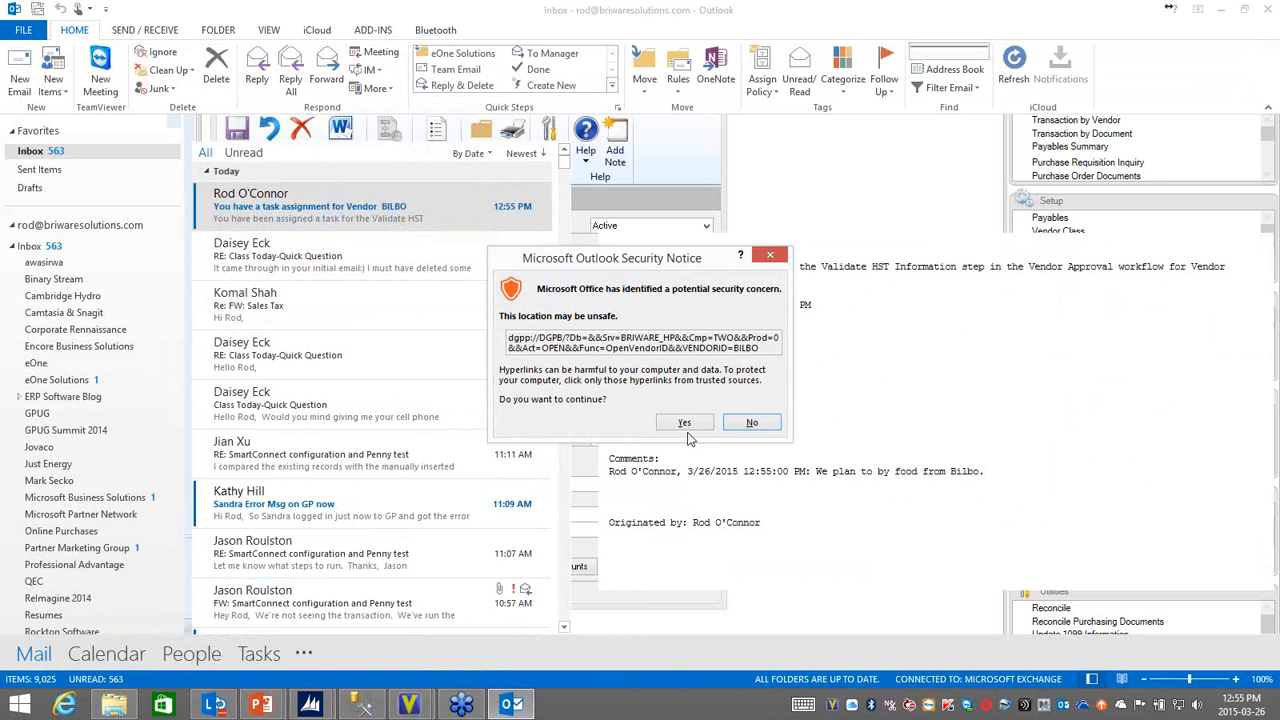
click(685, 427)
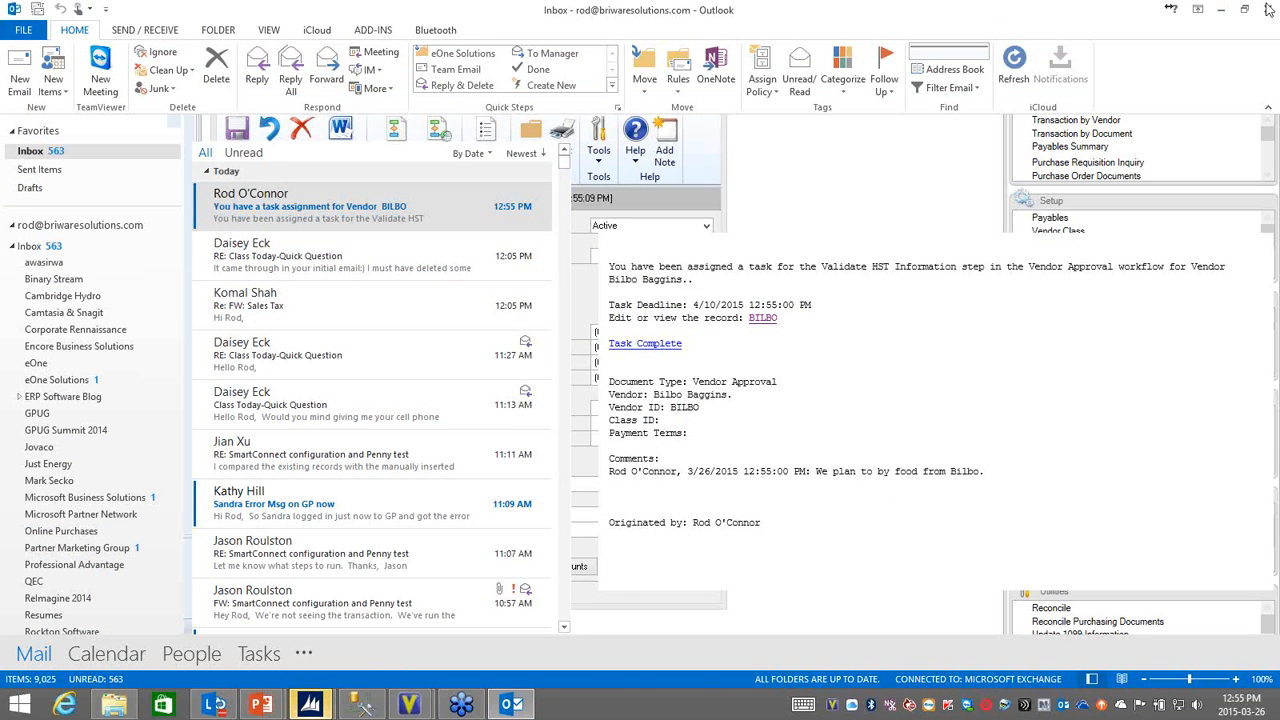
click(1221, 9)
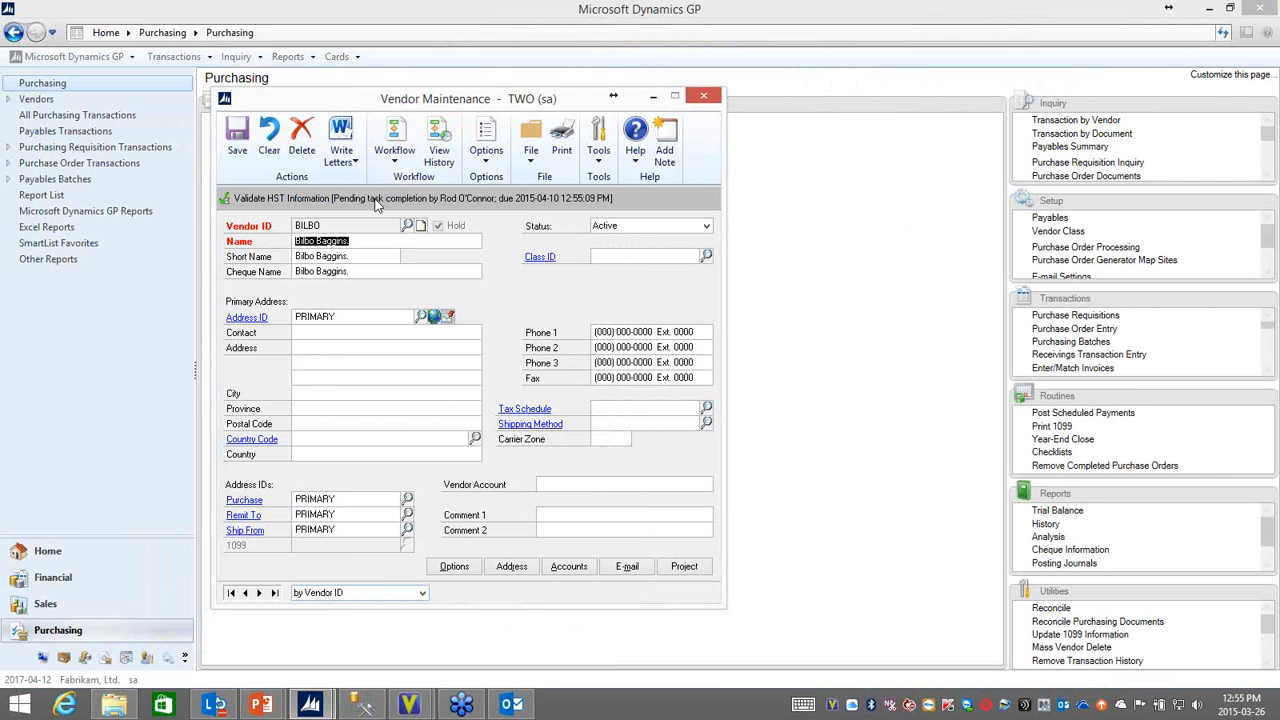
Step: Mark the vendor's Validate HST Information task as complete with the comment "We got the certificate."
click(295, 335)
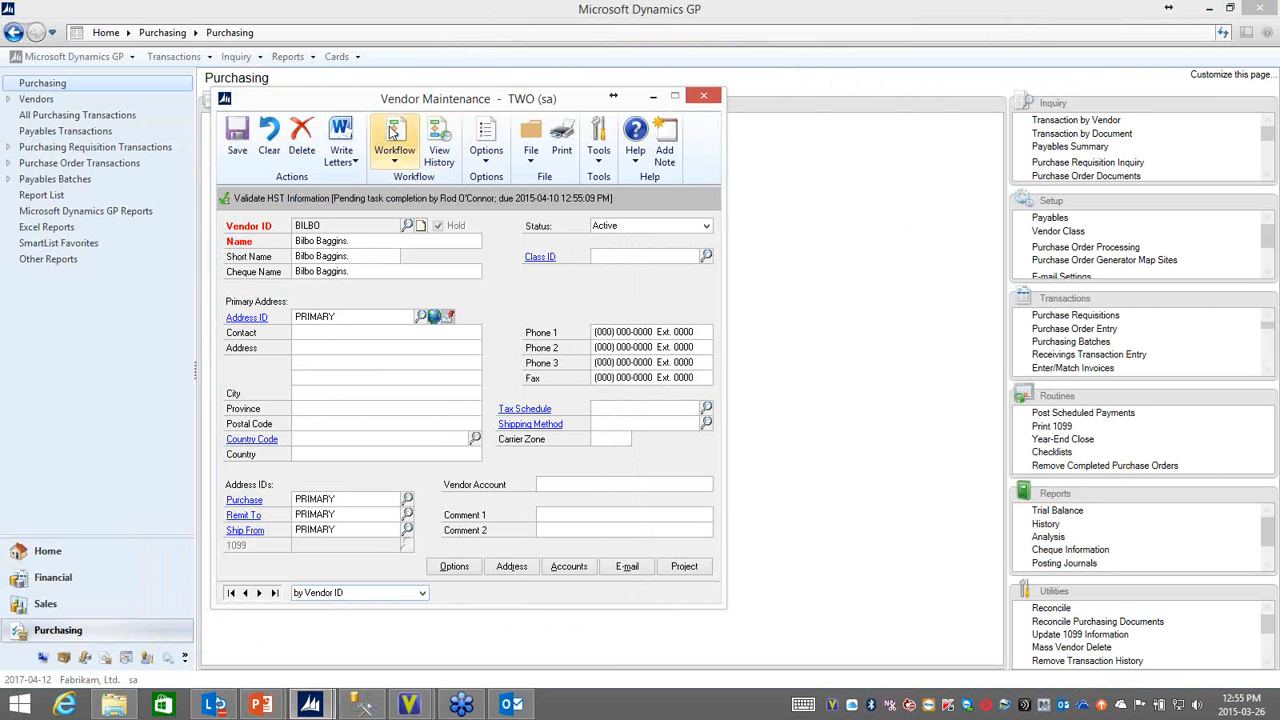
click(396, 160)
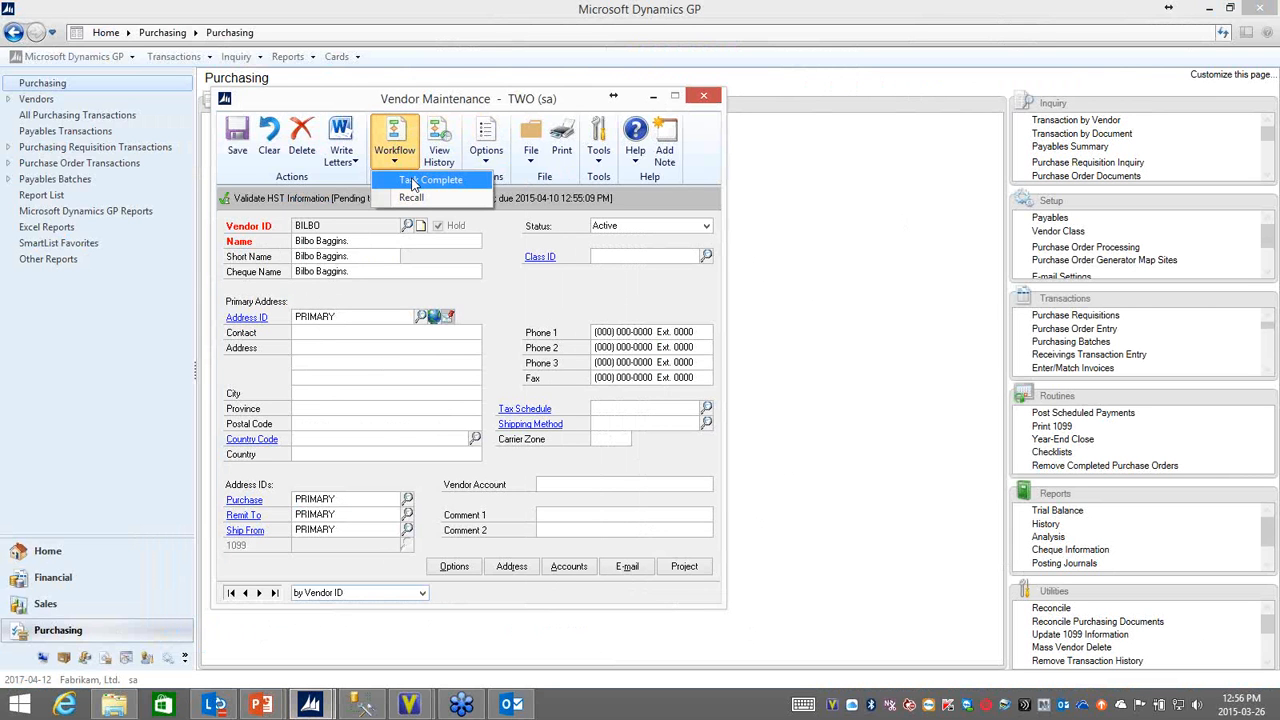
click(533, 290)
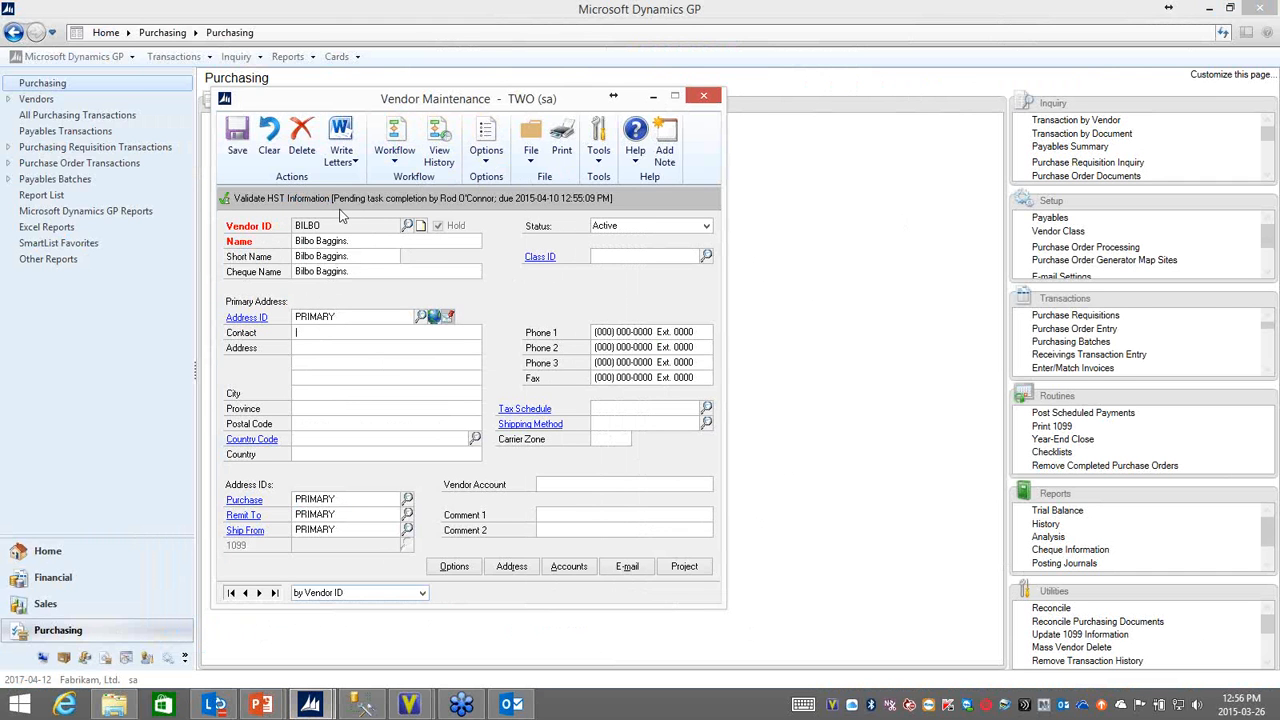
click(395, 152)
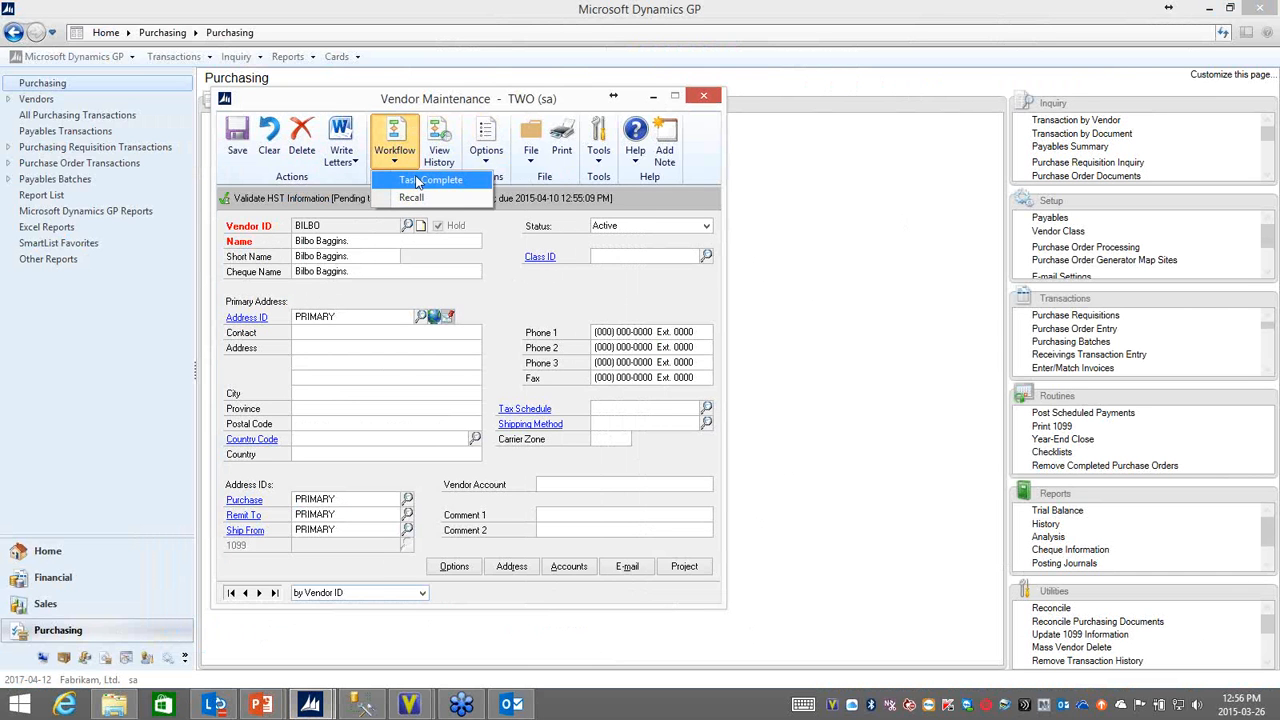
click(418, 181)
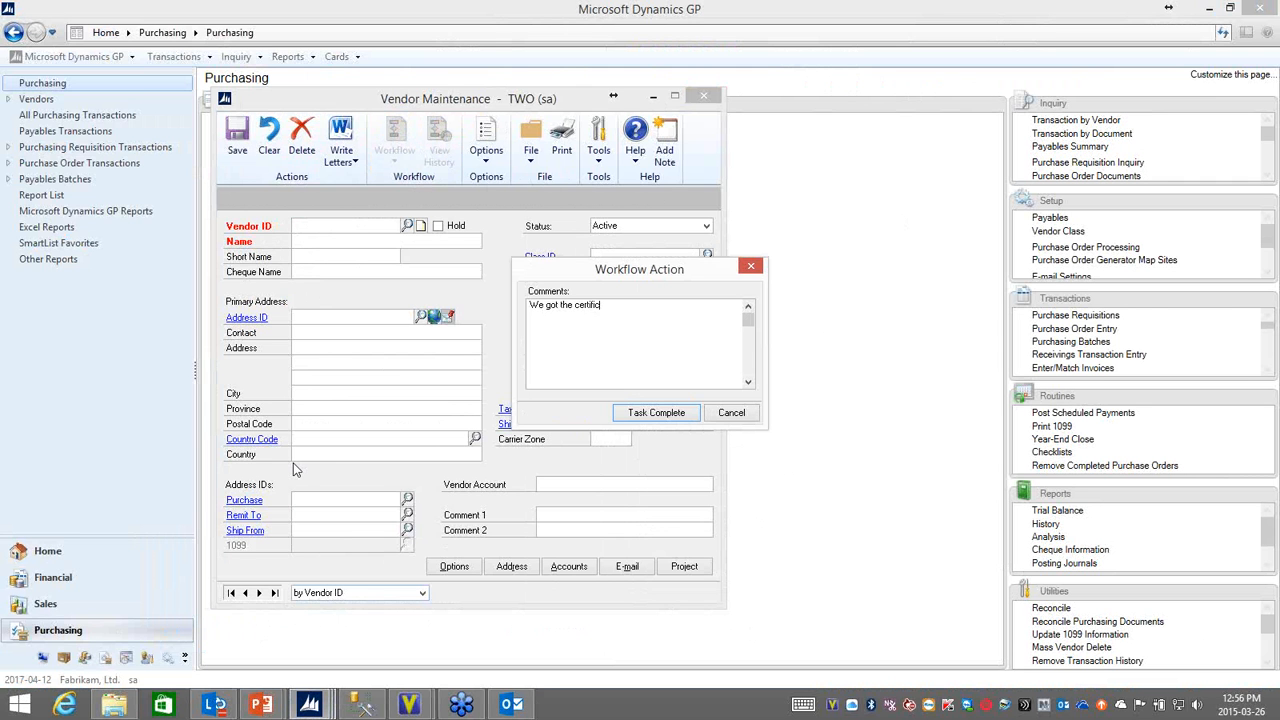
click(648, 408)
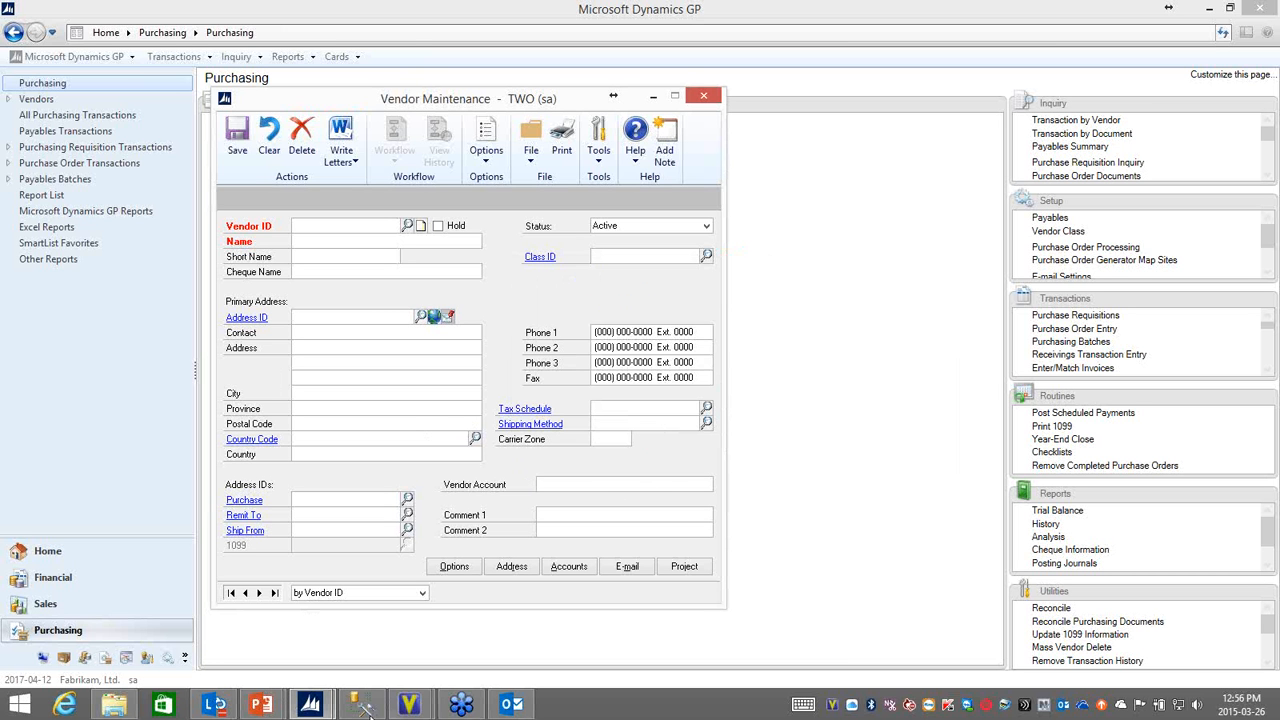
Step: Switch to Outlook and check the inbox for the next vendor workflow task message
click(511, 705)
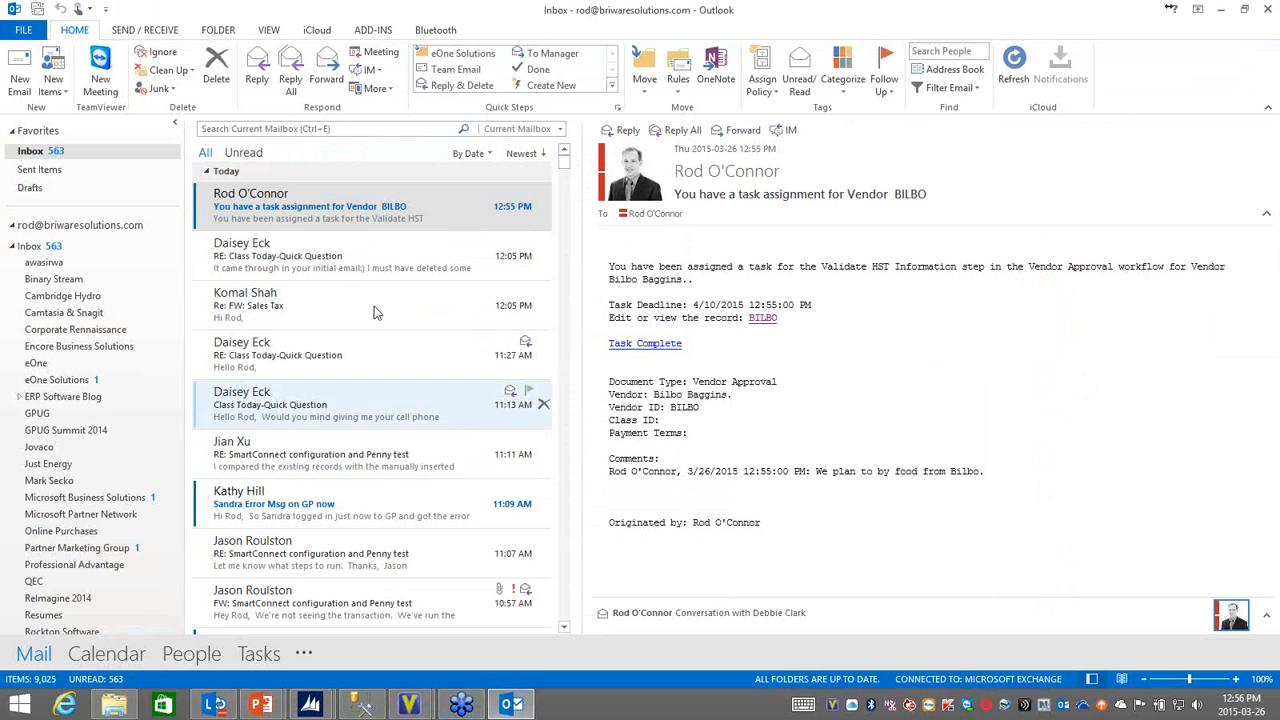
click(310, 213)
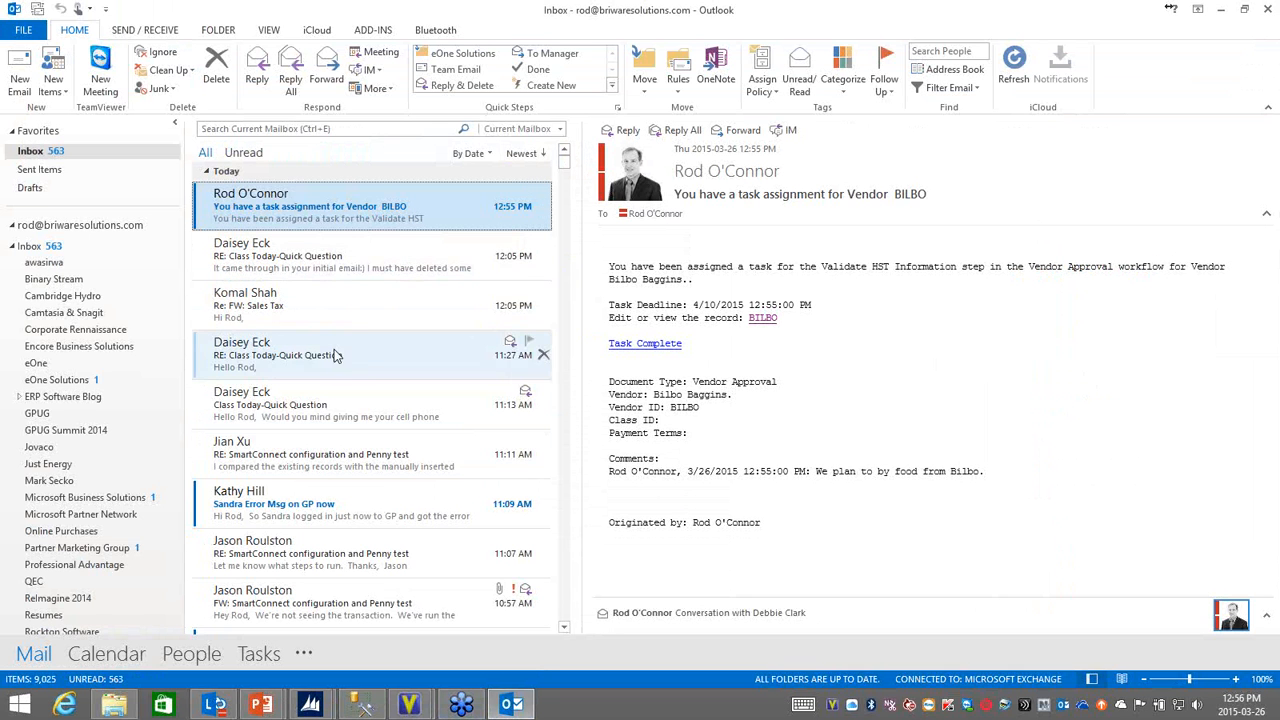
mouse_move(505, 706)
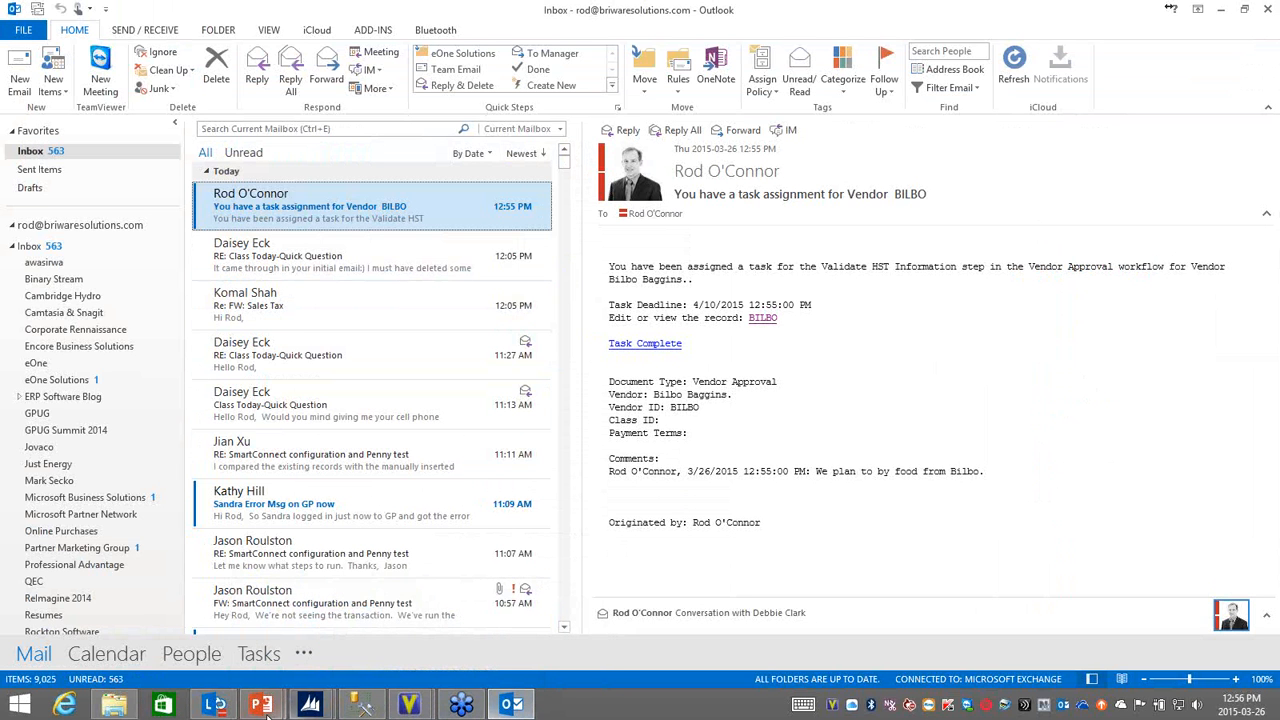
Step: Return to Dynamics GP, close the empty vendor window, and open the submitted vendor from the Vendors Pending Approval list
mouse_move(310, 705)
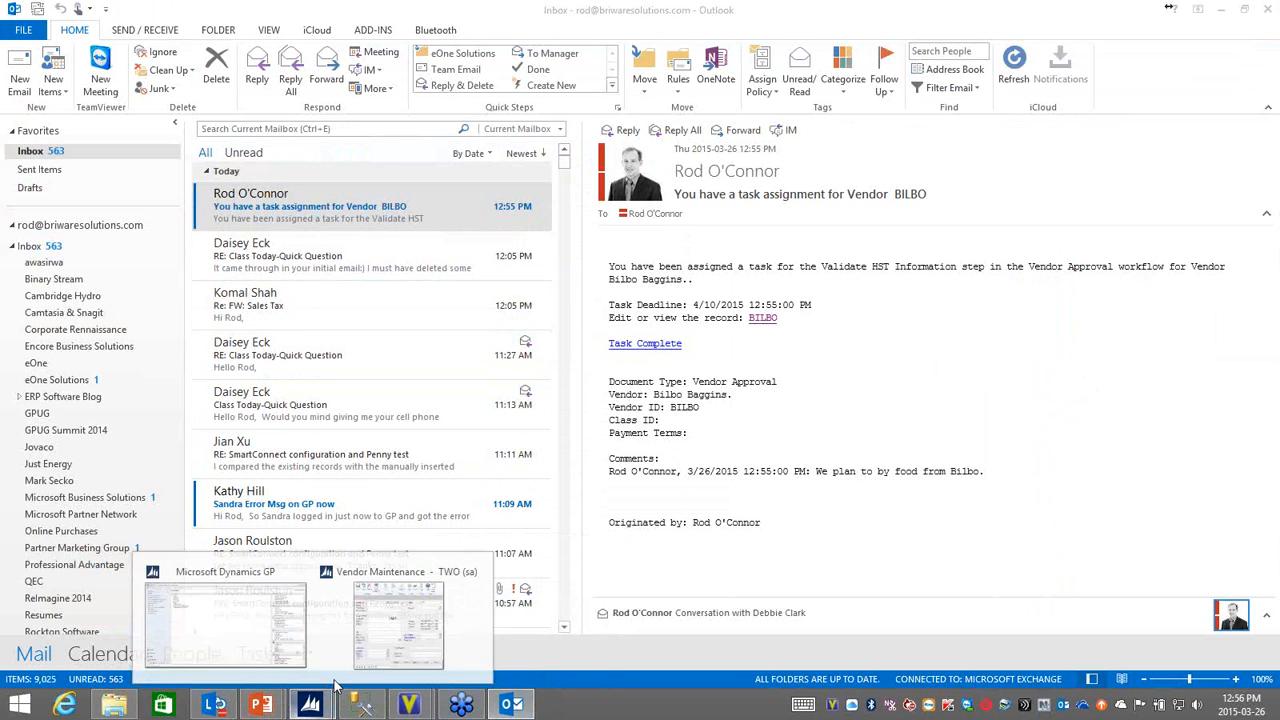
click(388, 638)
click(704, 98)
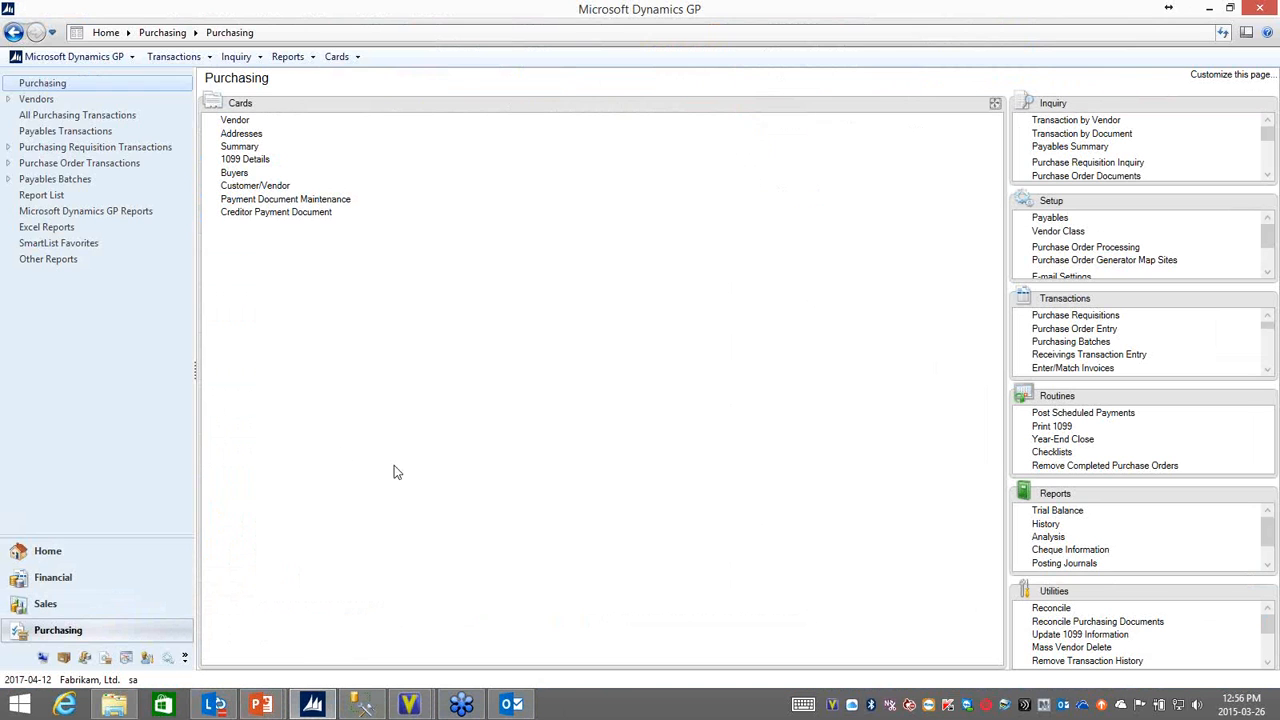
click(8, 101)
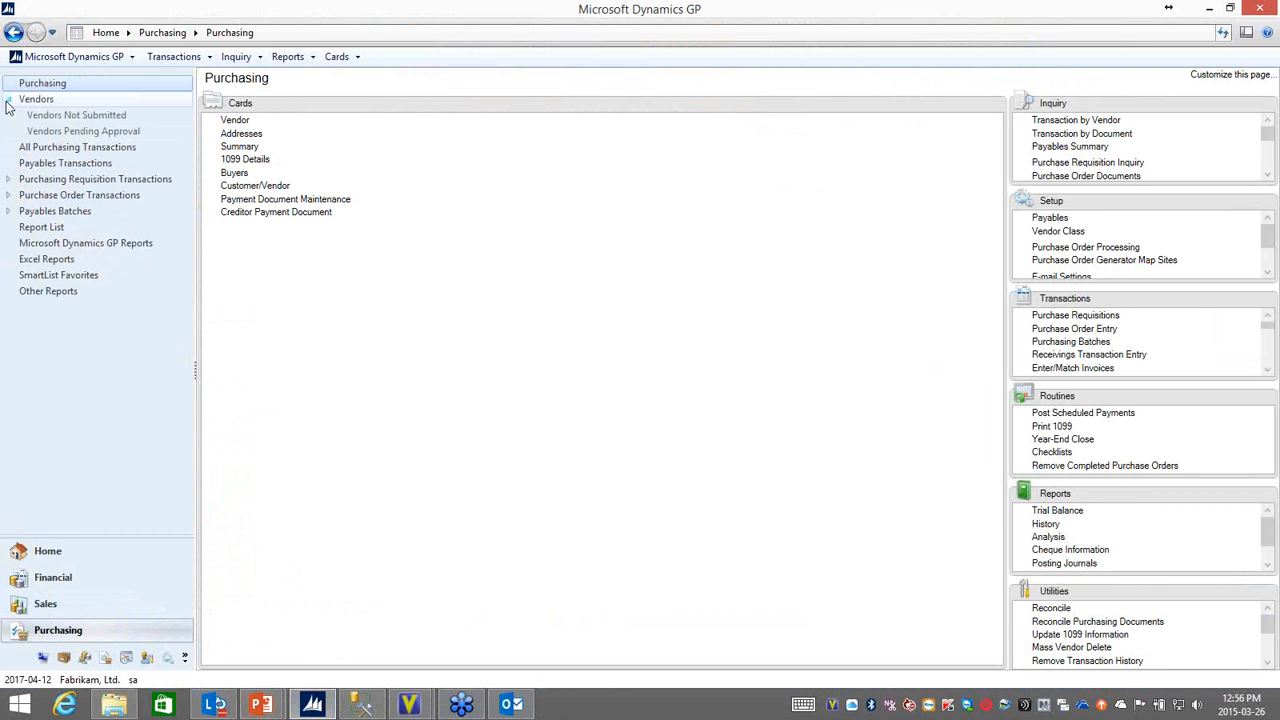
click(72, 130)
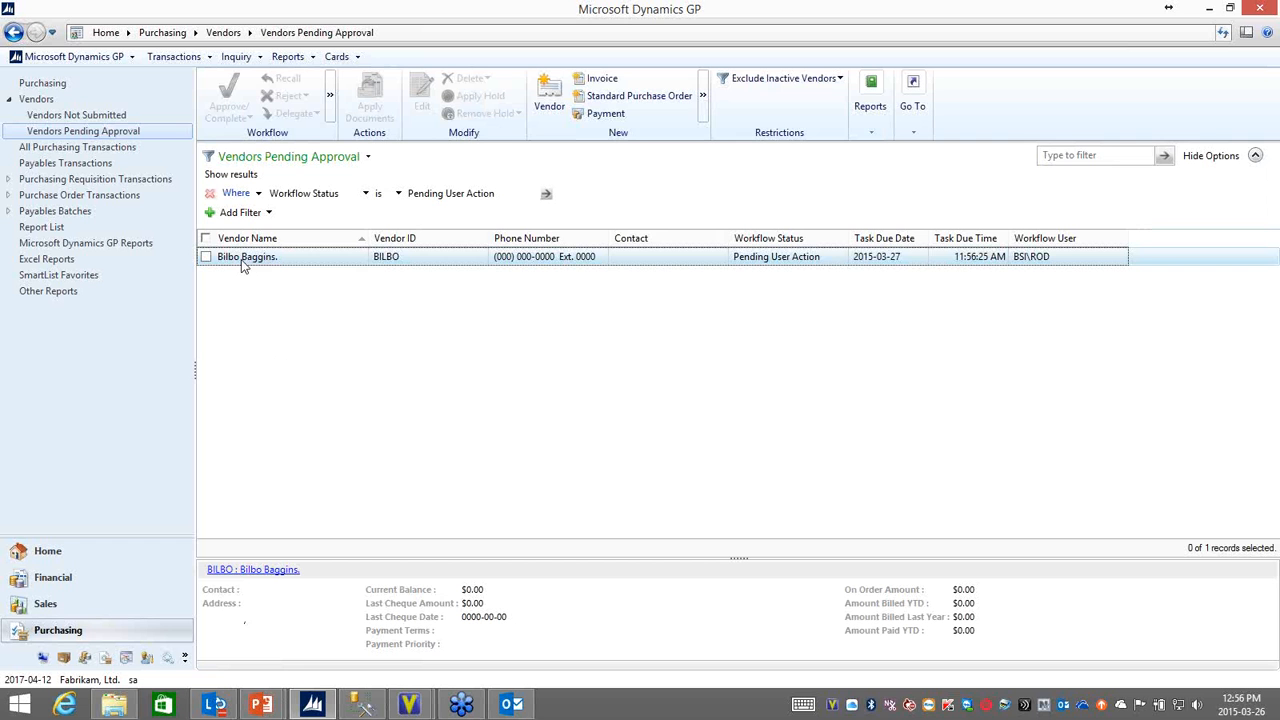
double_click(311, 259)
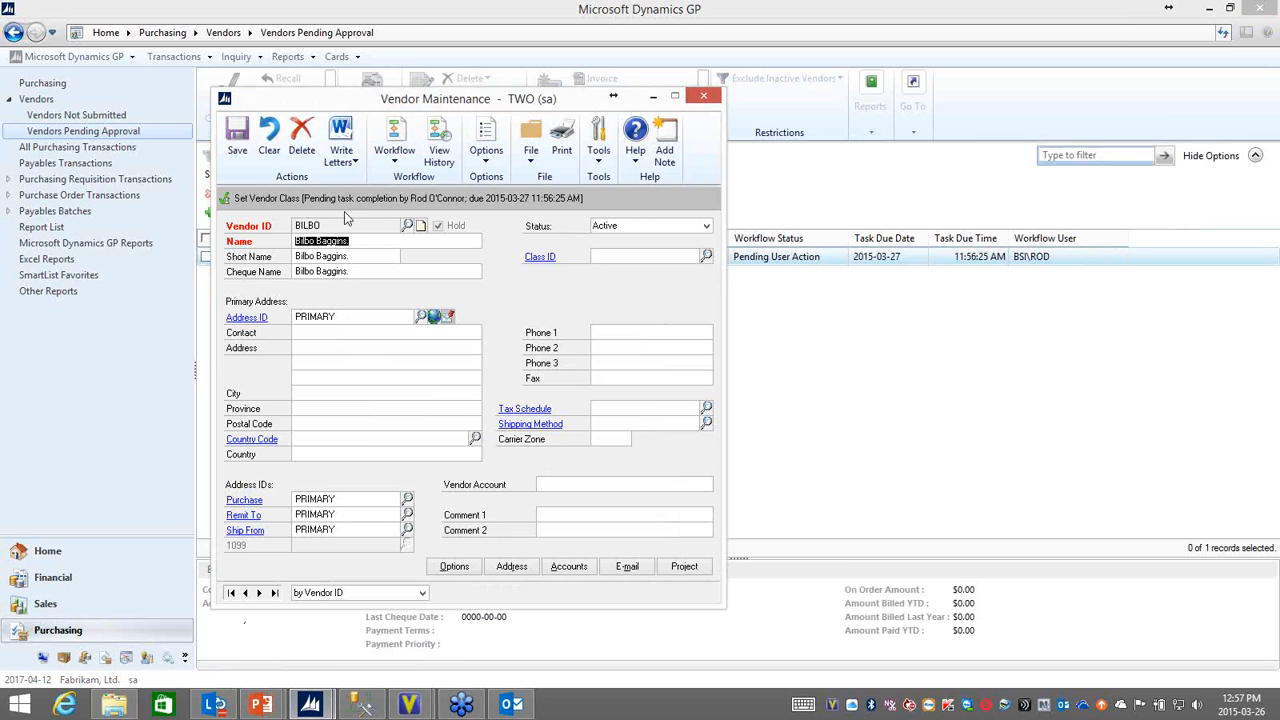
Step: Assign the vendor class USA-US-C, accepting both the class defaults and the replacement of the additional vendor accounts
click(706, 256)
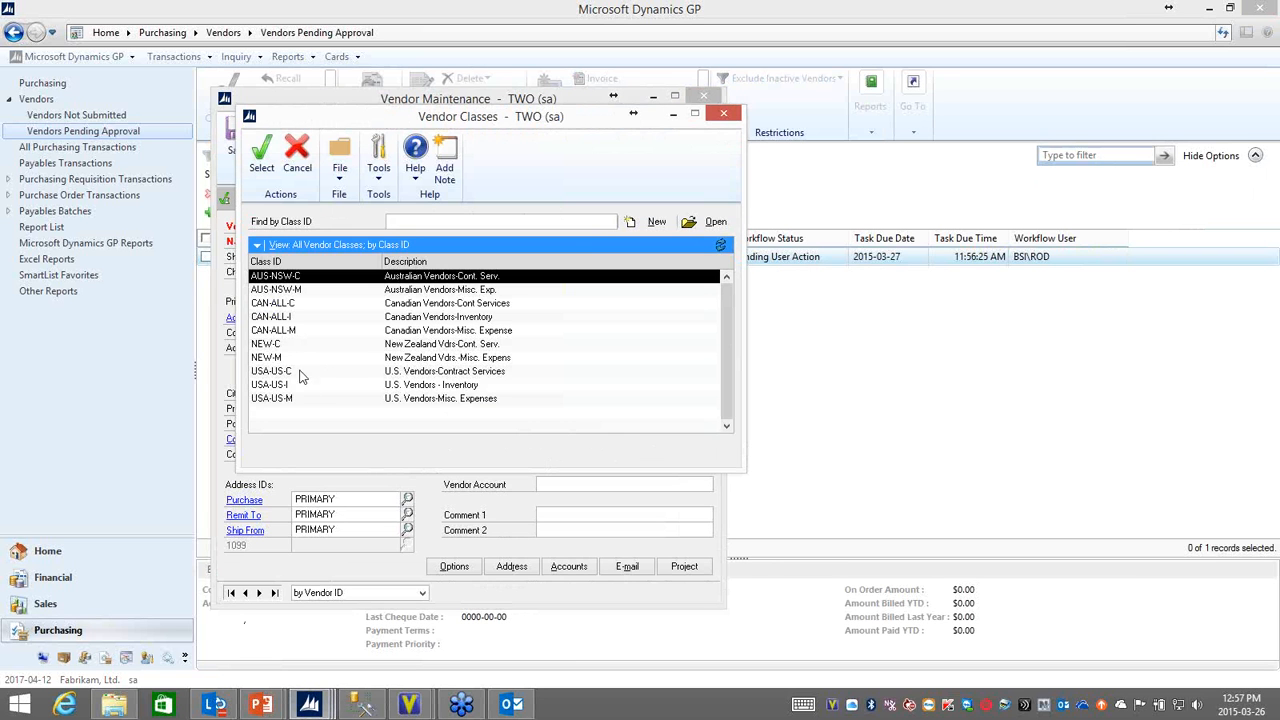
double_click(285, 372)
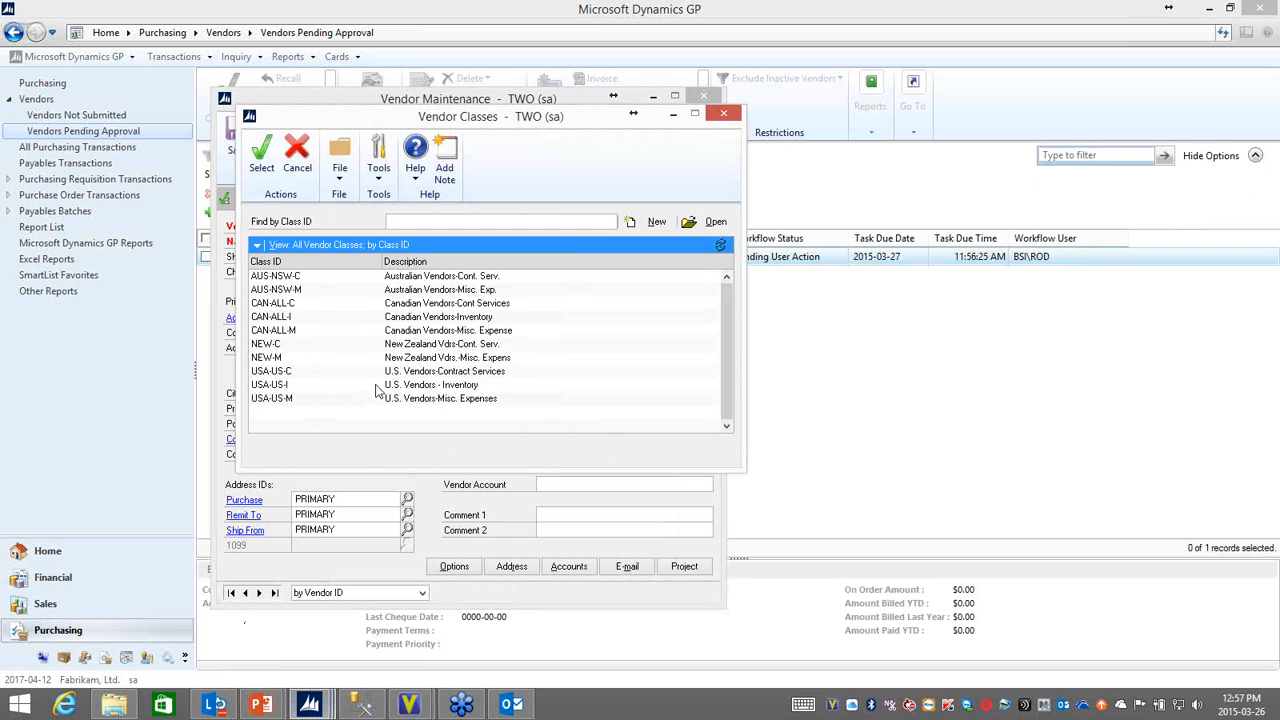
click(556, 400)
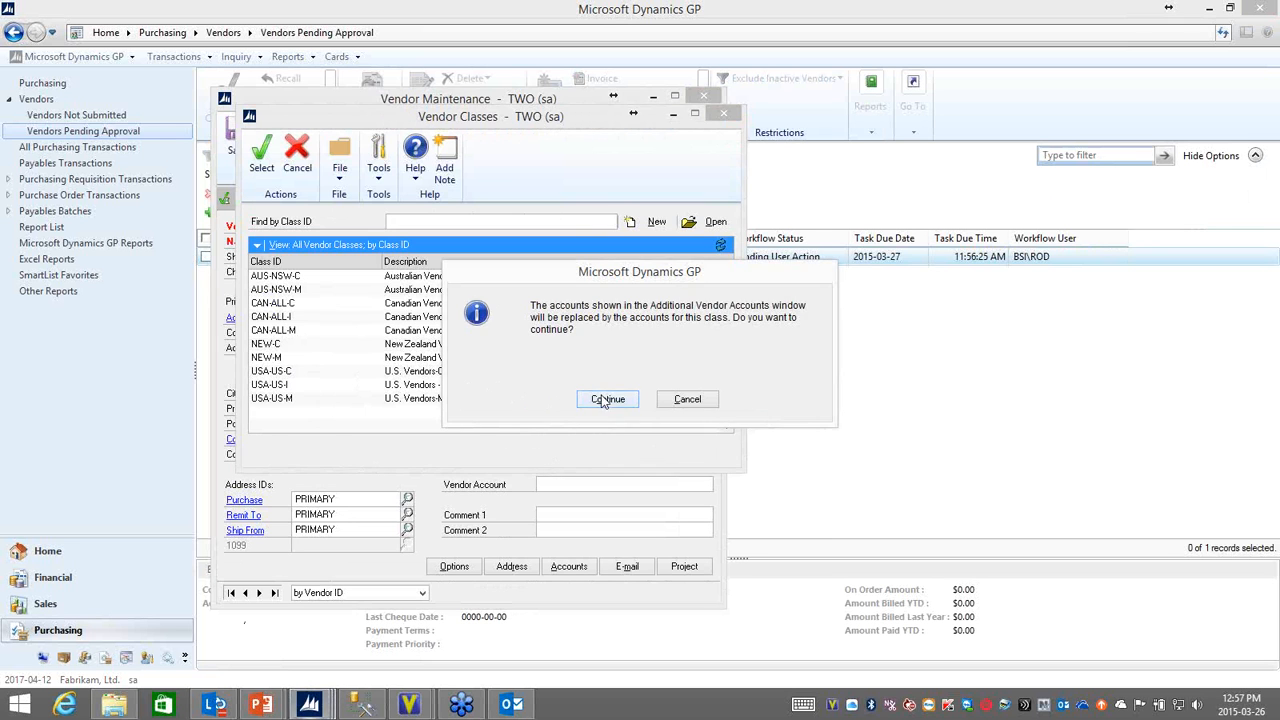
click(598, 396)
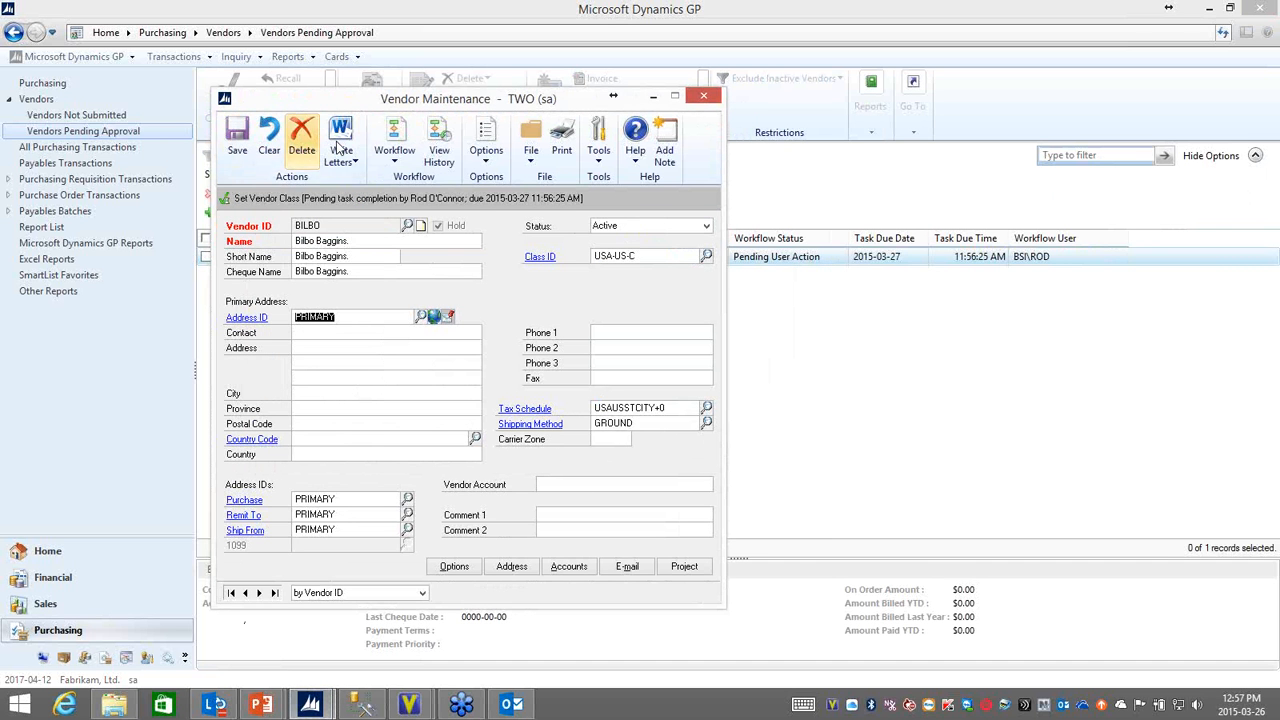
Step: Complete the Set Vendor Class task, saving the vendor changes and commenting "Done. Over to you" followed by the colleague's name
click(390, 140)
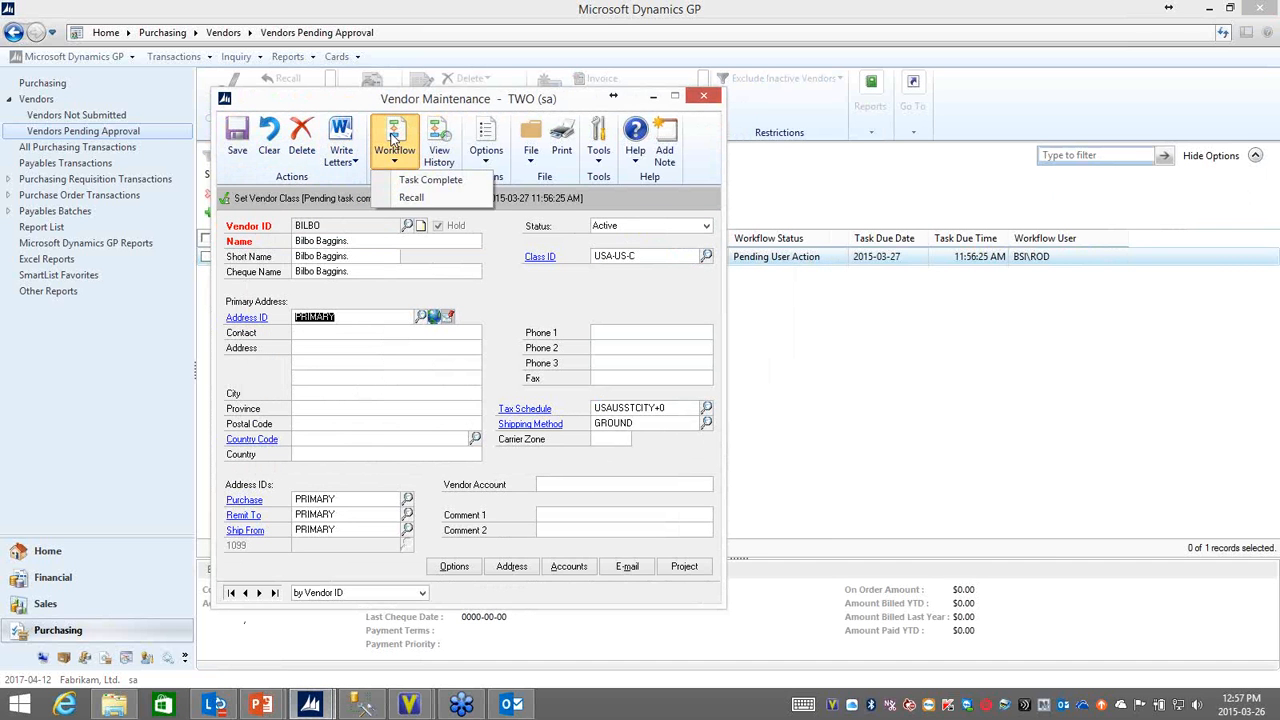
click(414, 182)
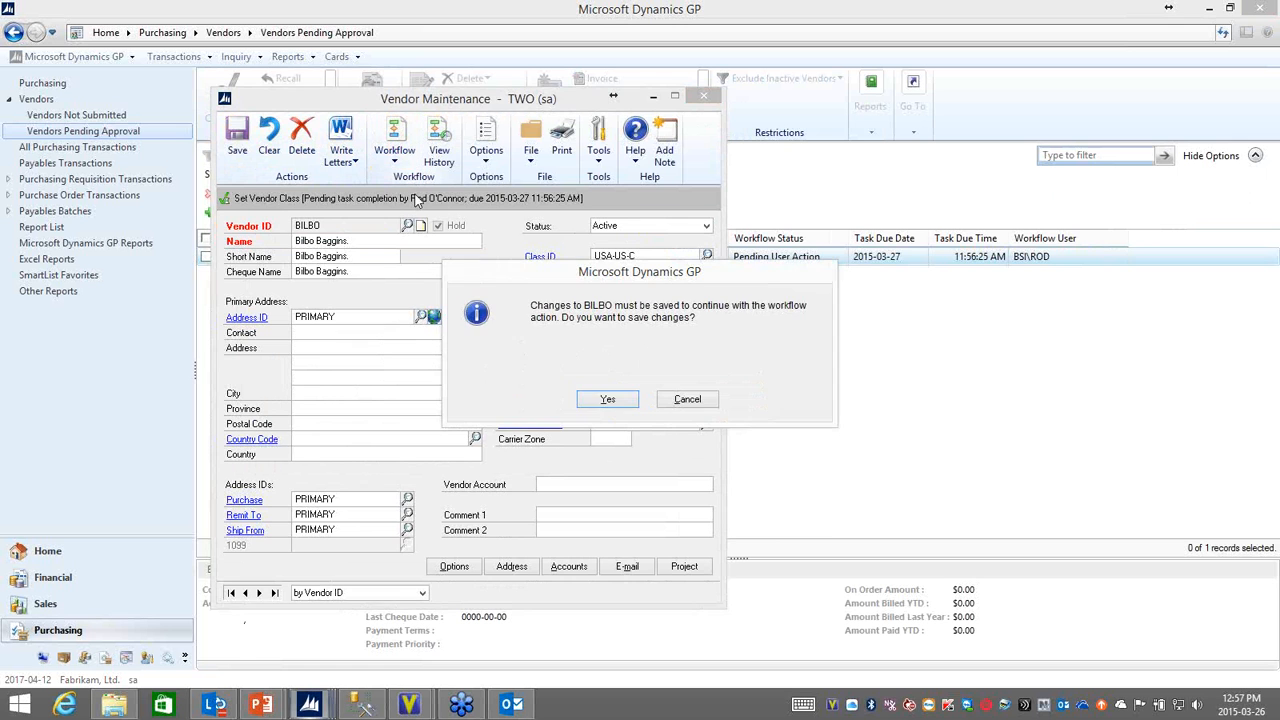
click(606, 400)
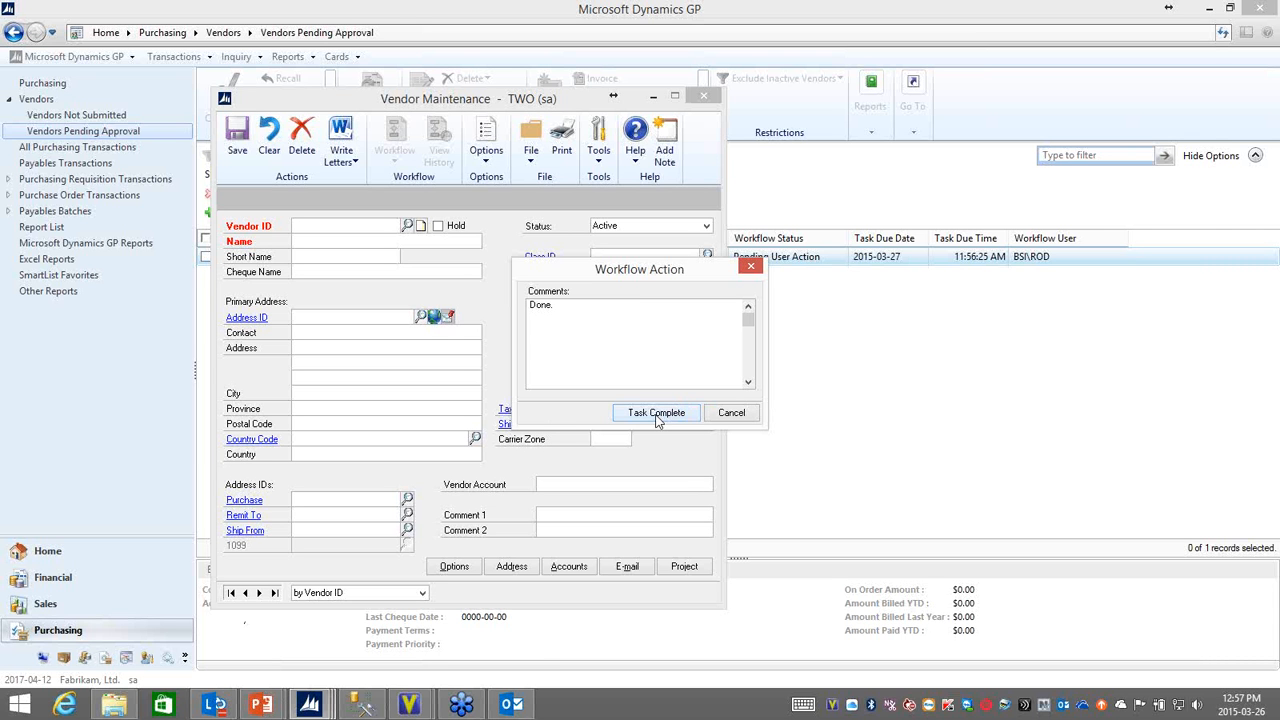
text(Done.  Over to you rod.)
click(650, 410)
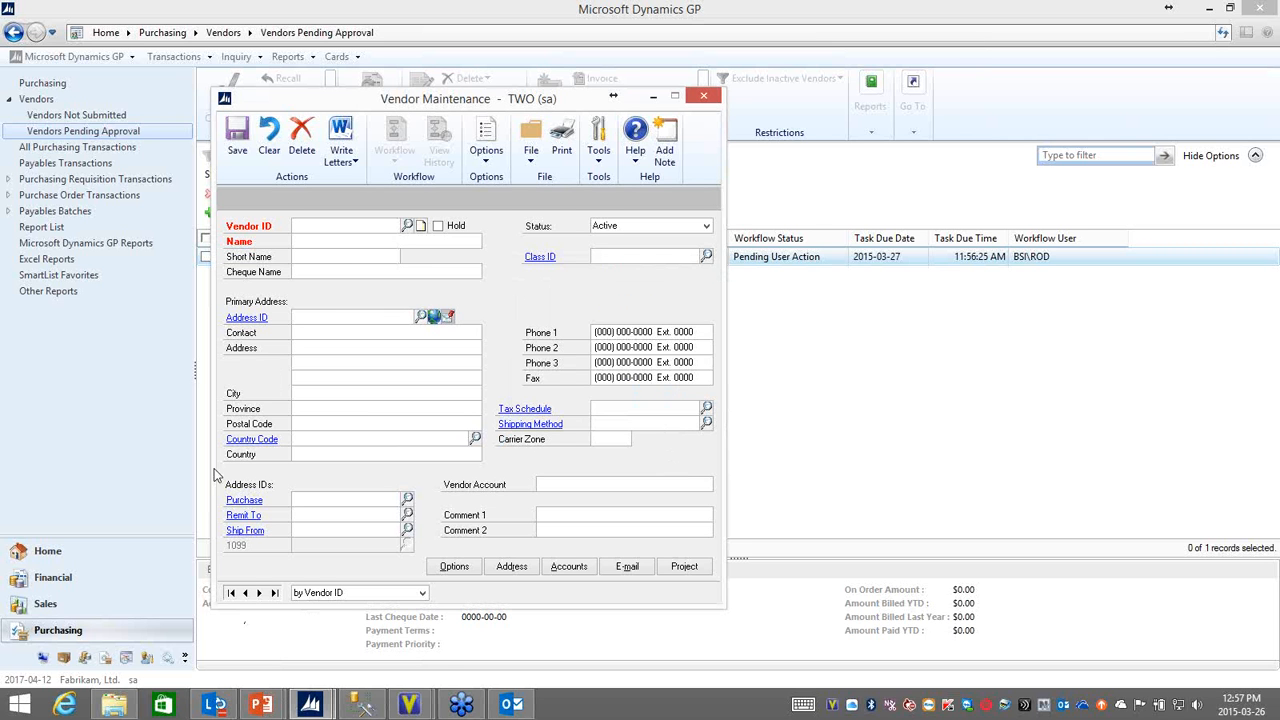
Step: Reopen vendor BILBO from the pending approval list and approve it with the comment "Approved. Buy the food."
click(705, 96)
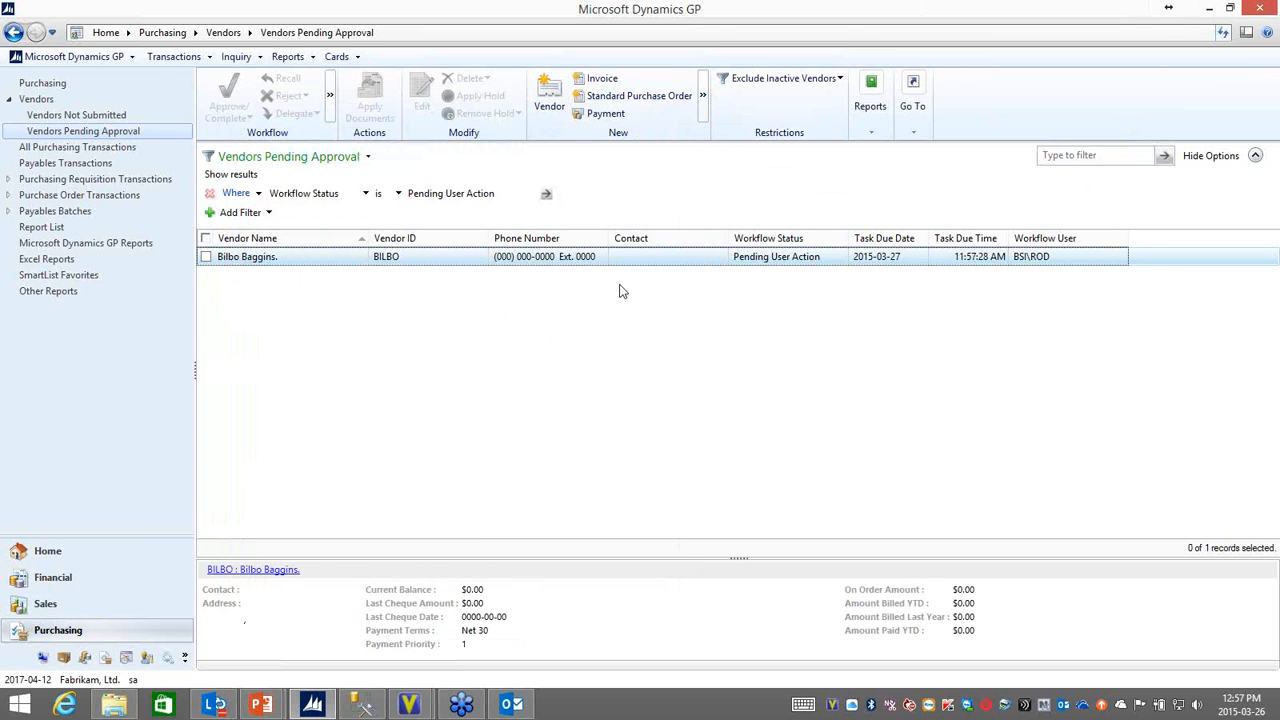
double_click(432, 256)
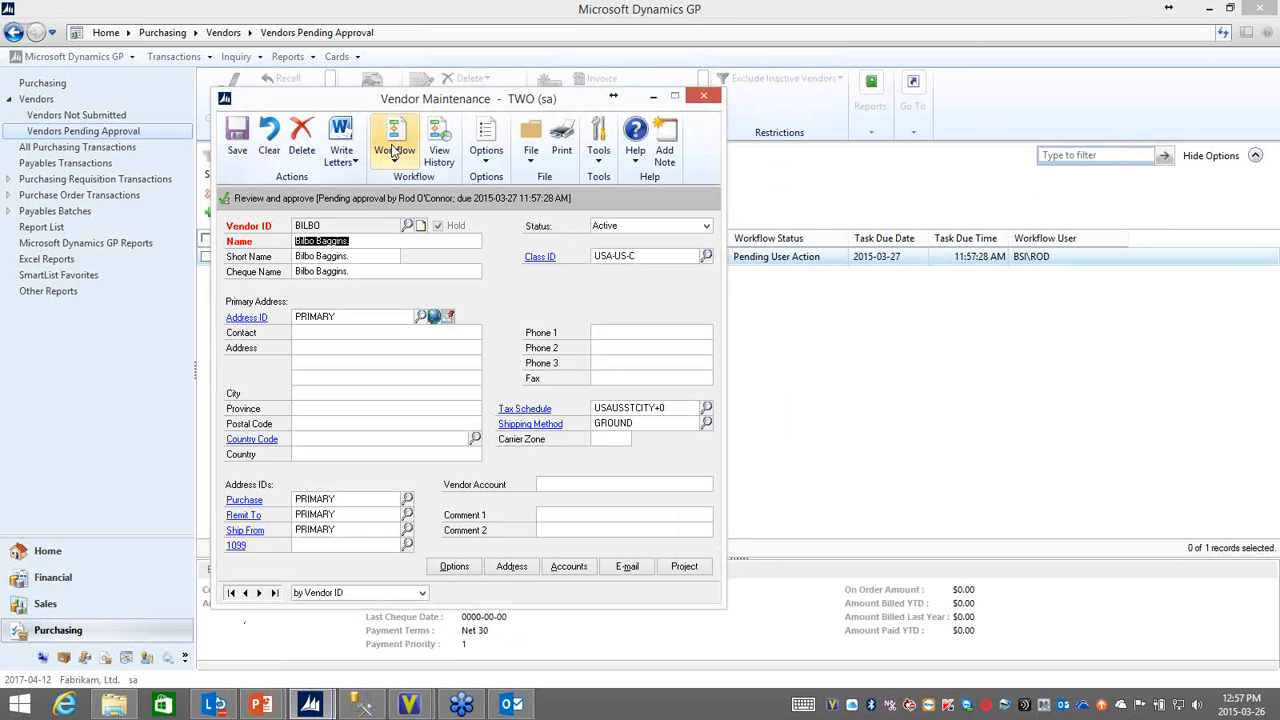
click(393, 152)
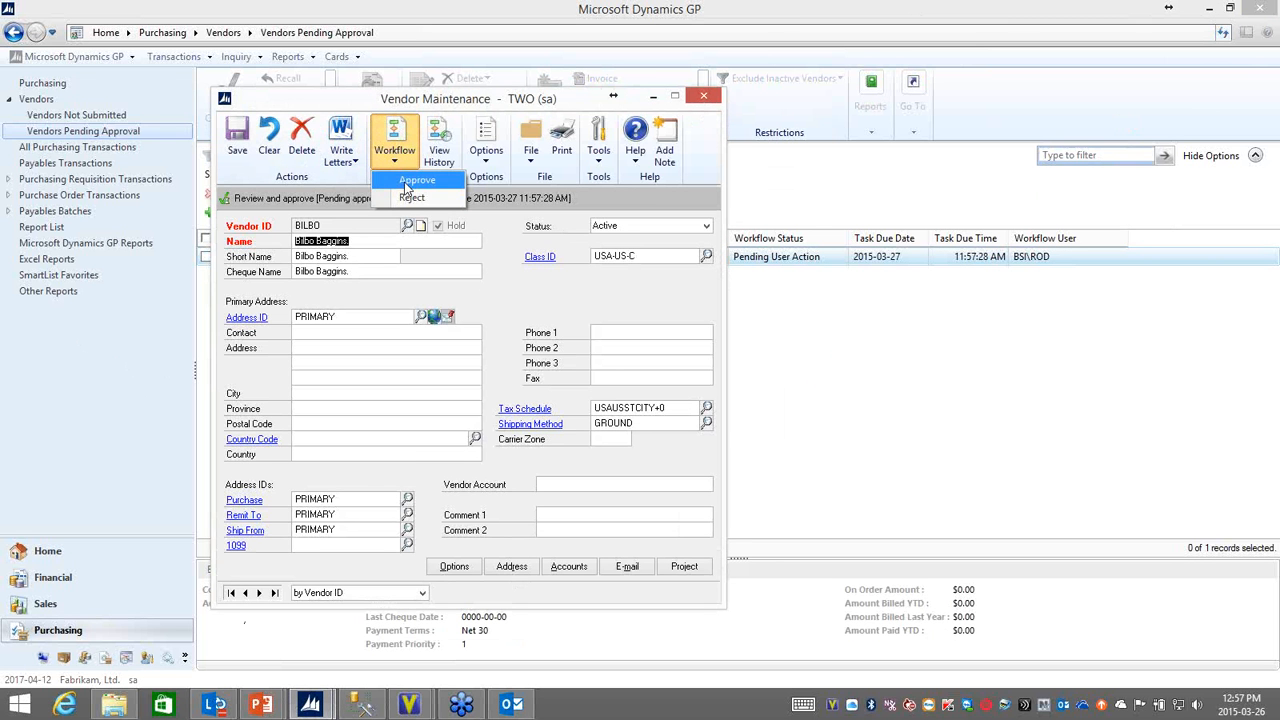
click(405, 183)
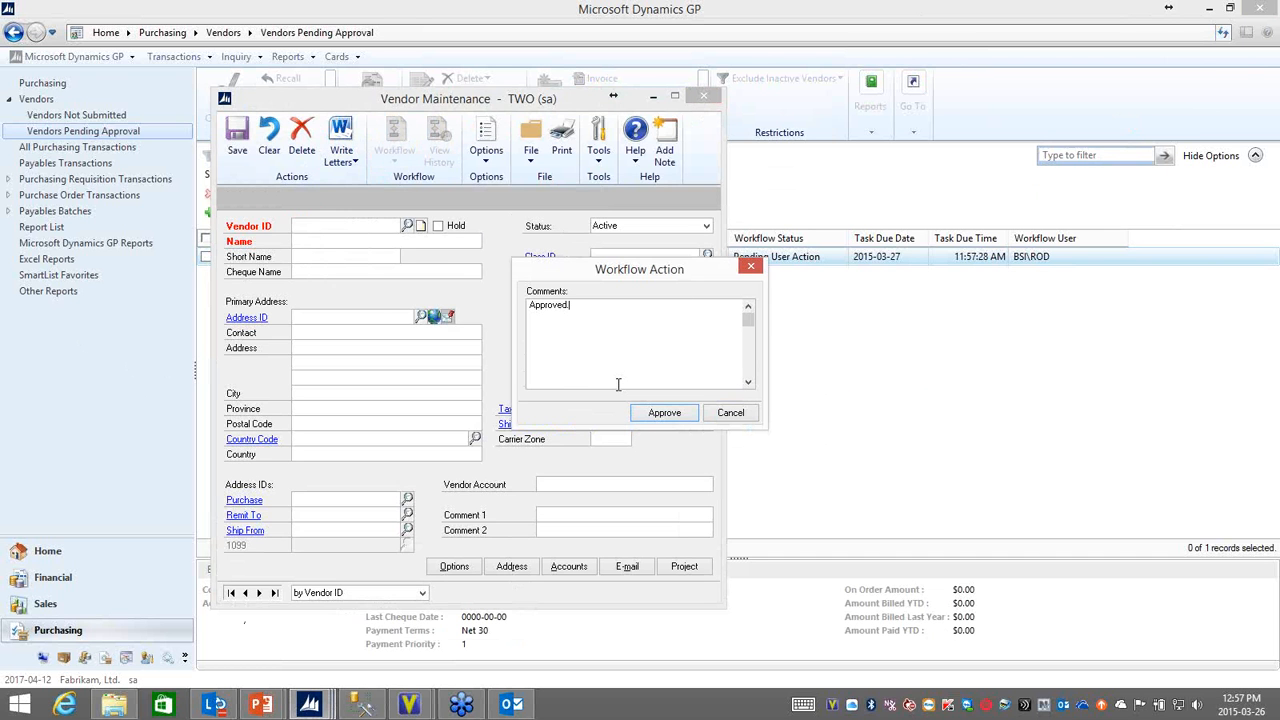
text(Approved.  Buy the food.)
click(655, 412)
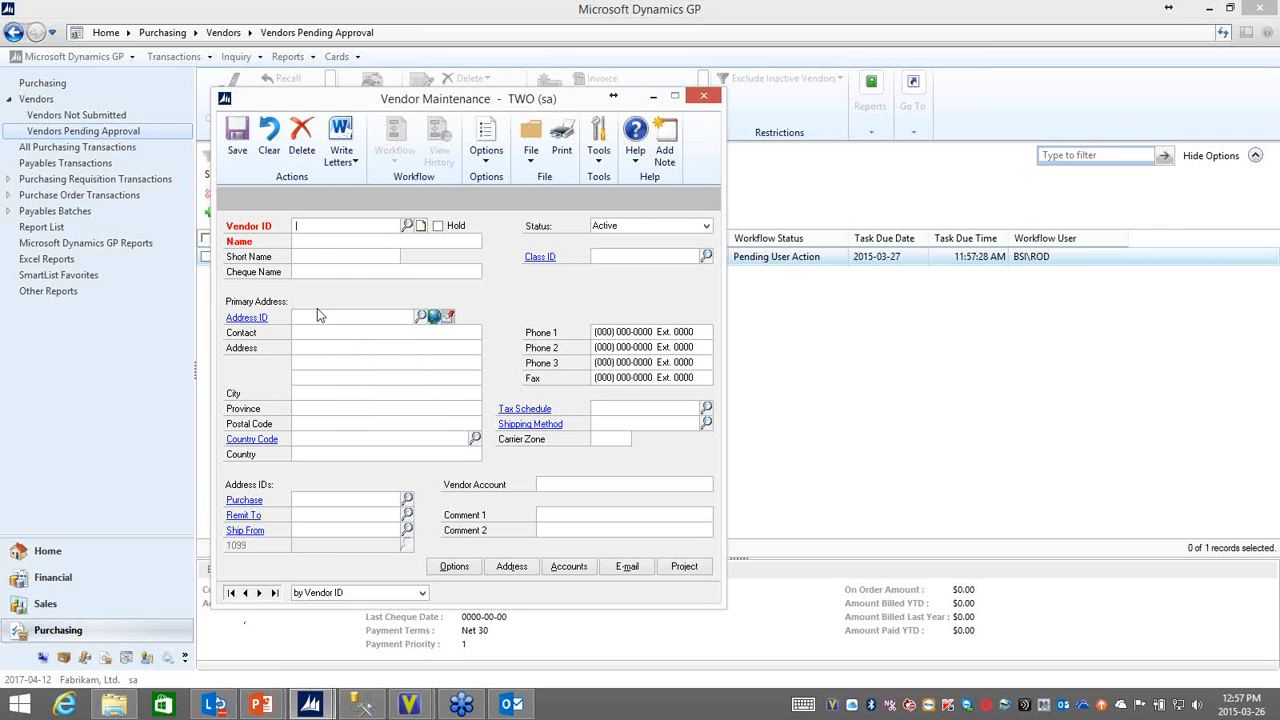
Step: Load vendor BILBO again and review its workflow history, closing the history window when done
text(BILB)
key(Tab)
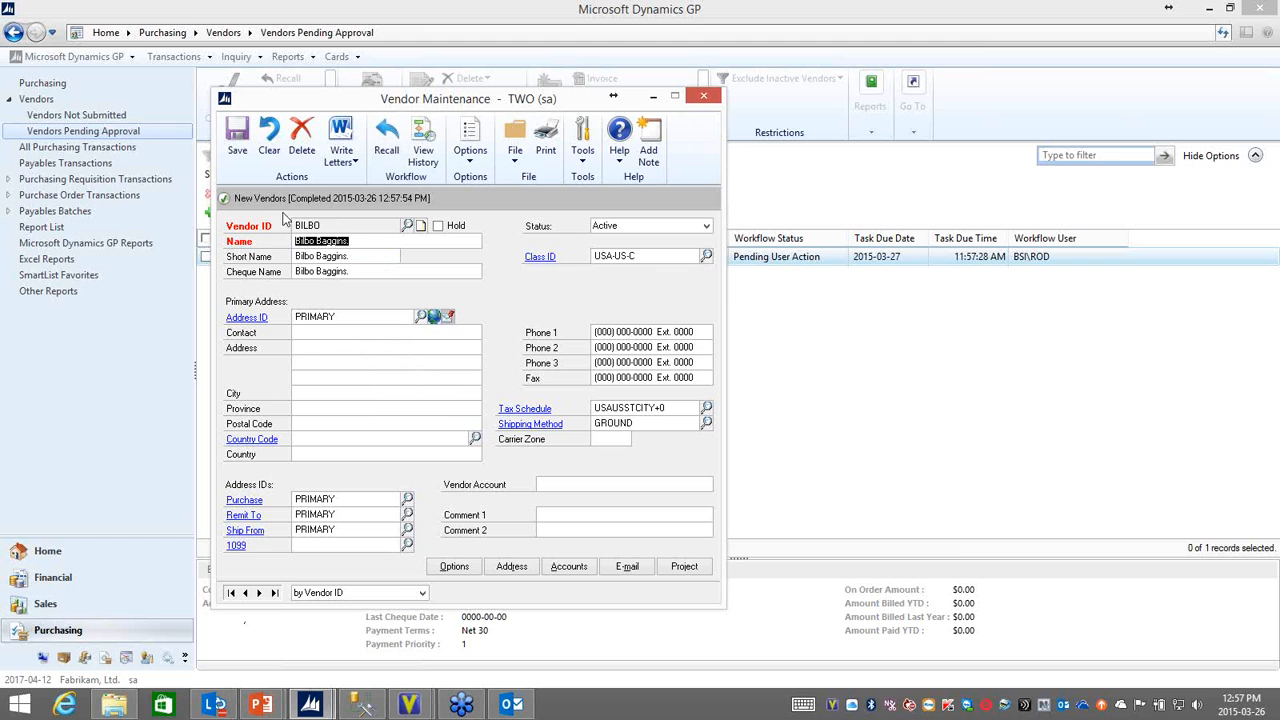
click(423, 140)
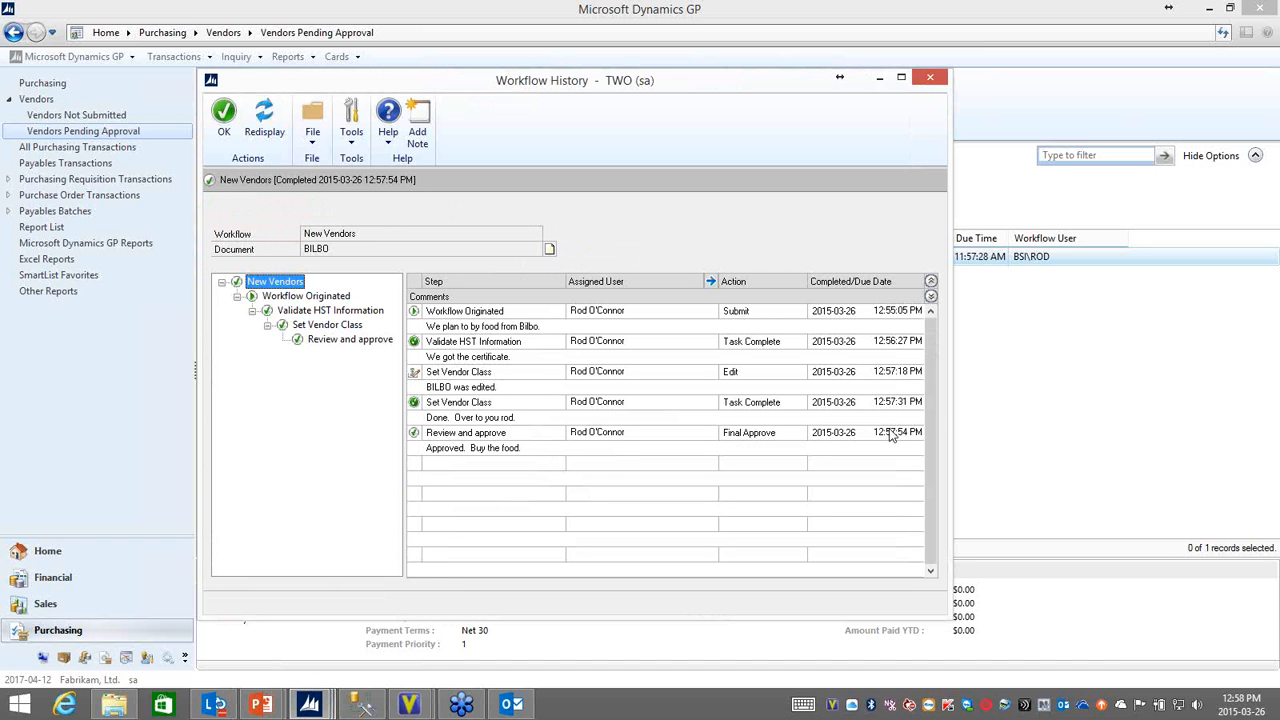
click(930, 78)
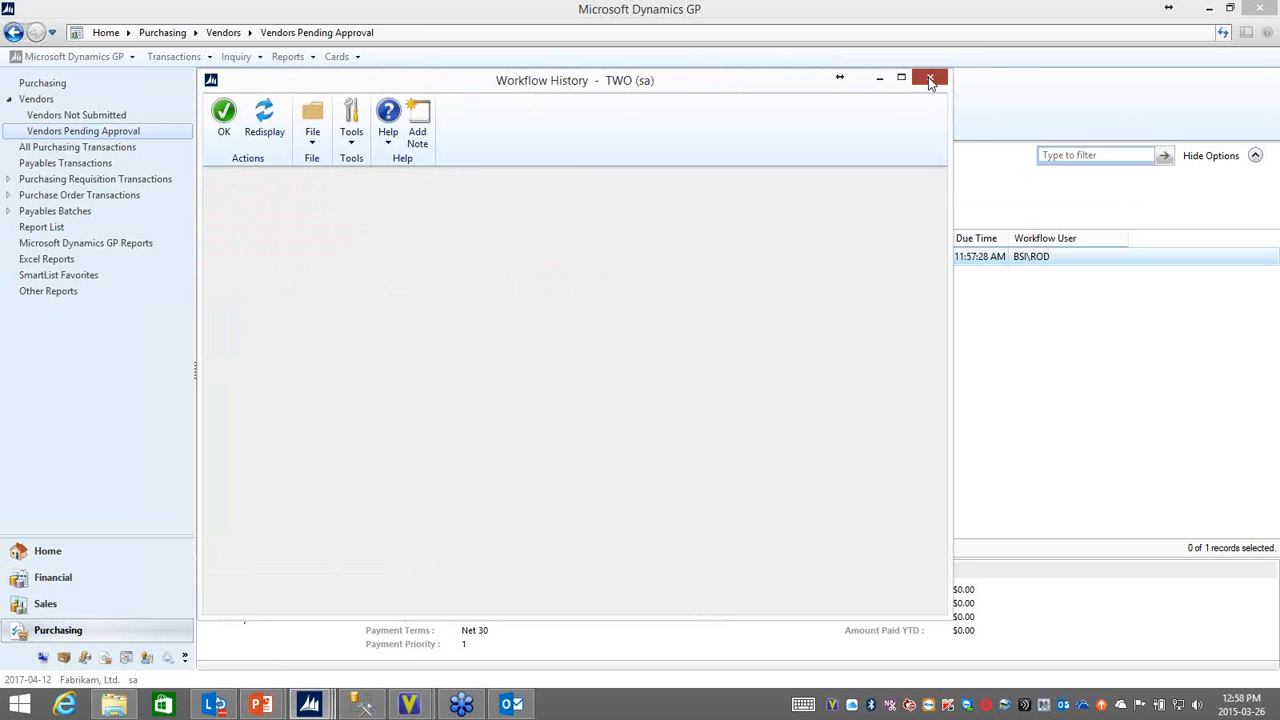
Step: Clear the vendor record, load vendor FRODO001, and open its workflow history
click(270, 140)
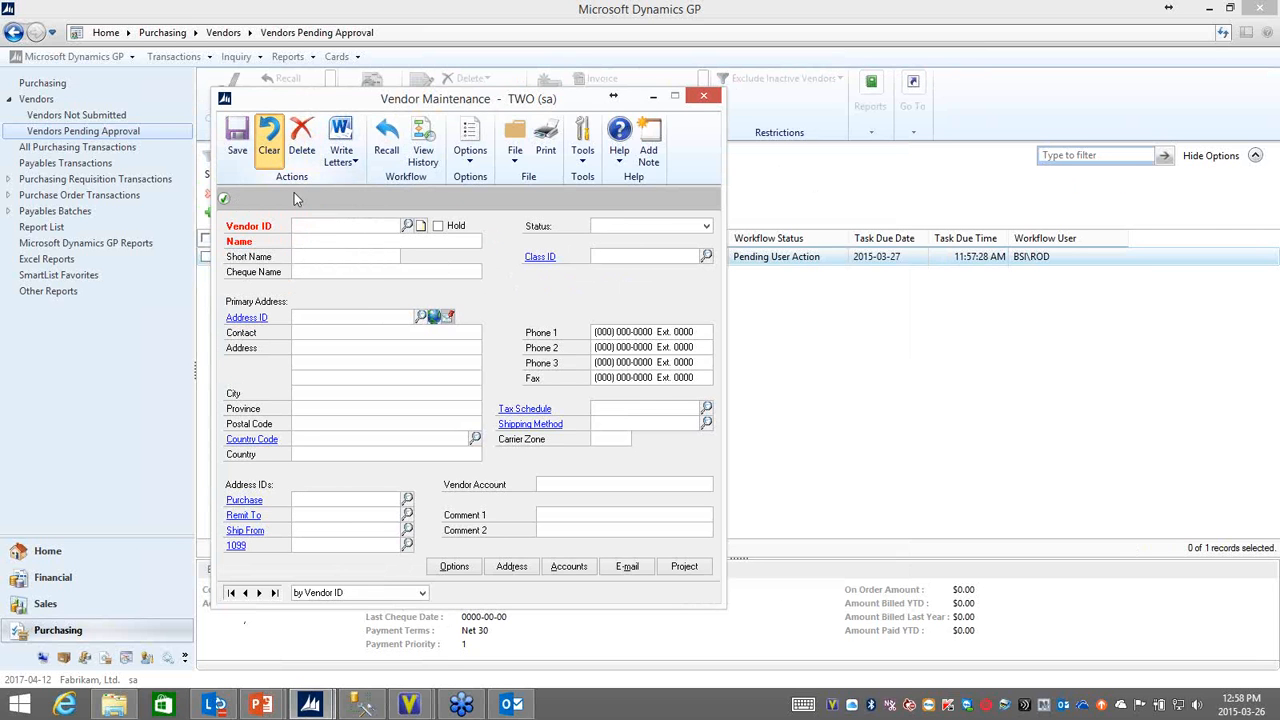
text(FR)
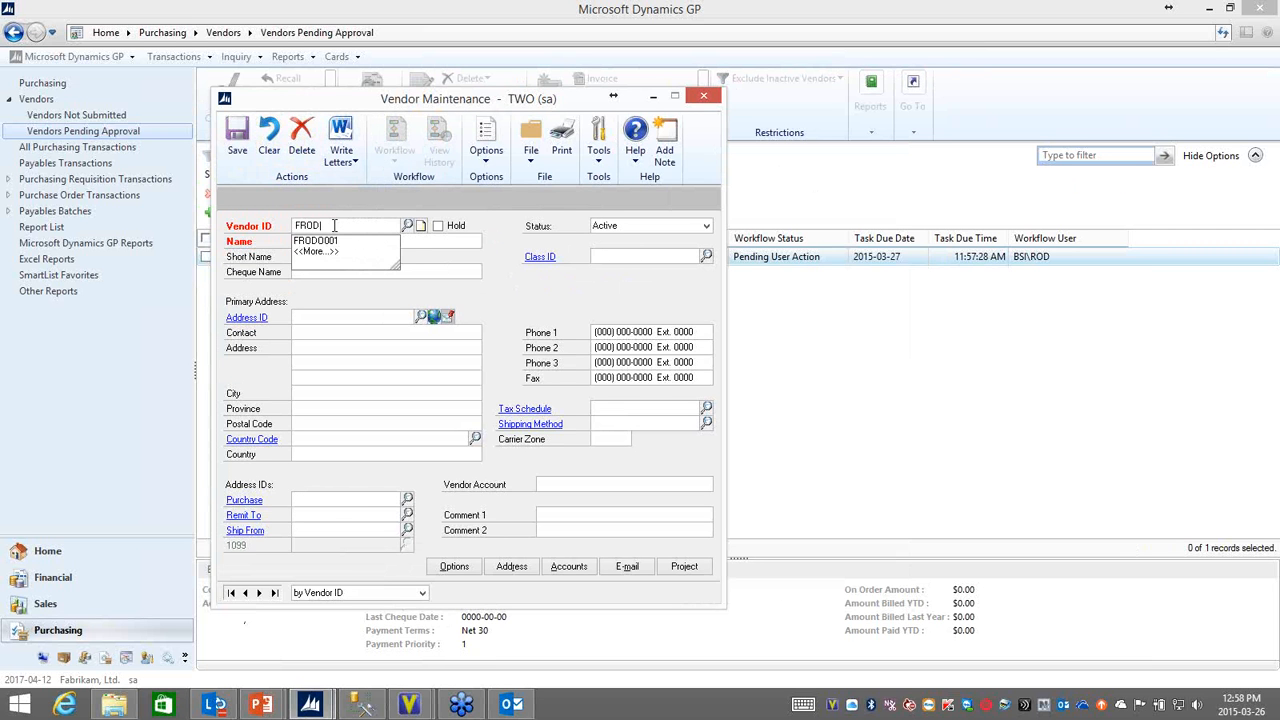
text(OD)
key(Tab)
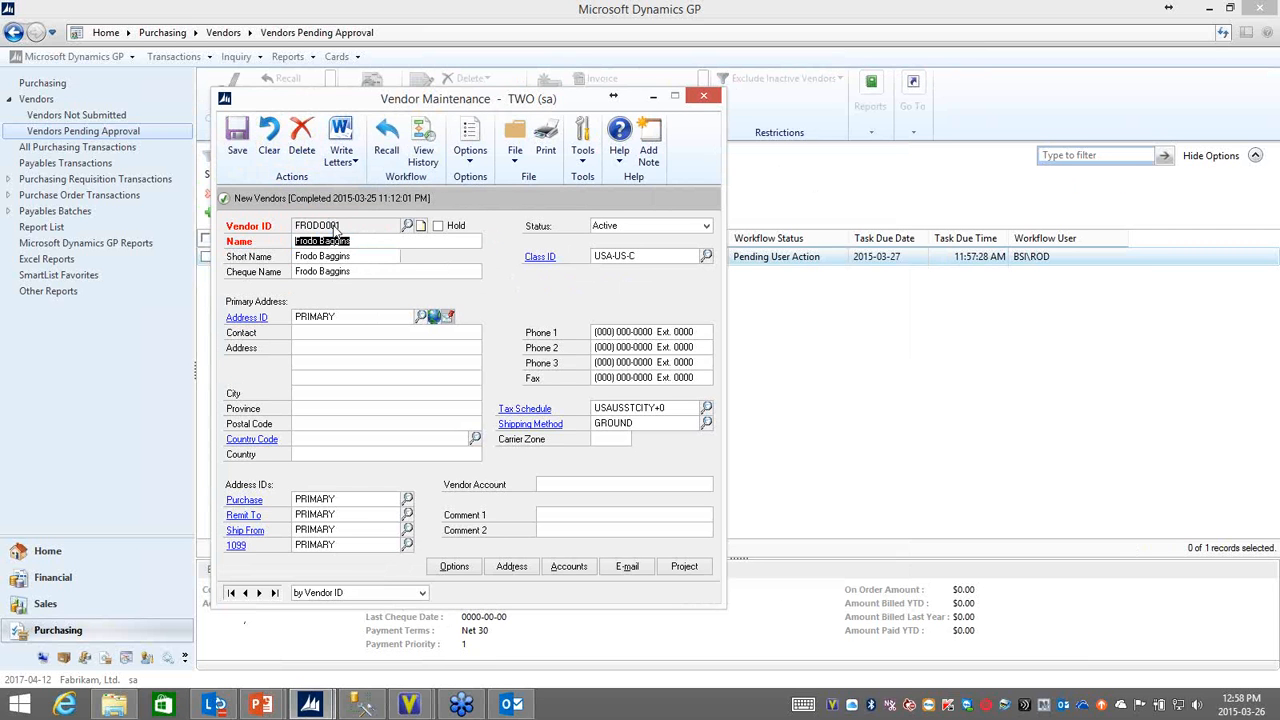
click(424, 141)
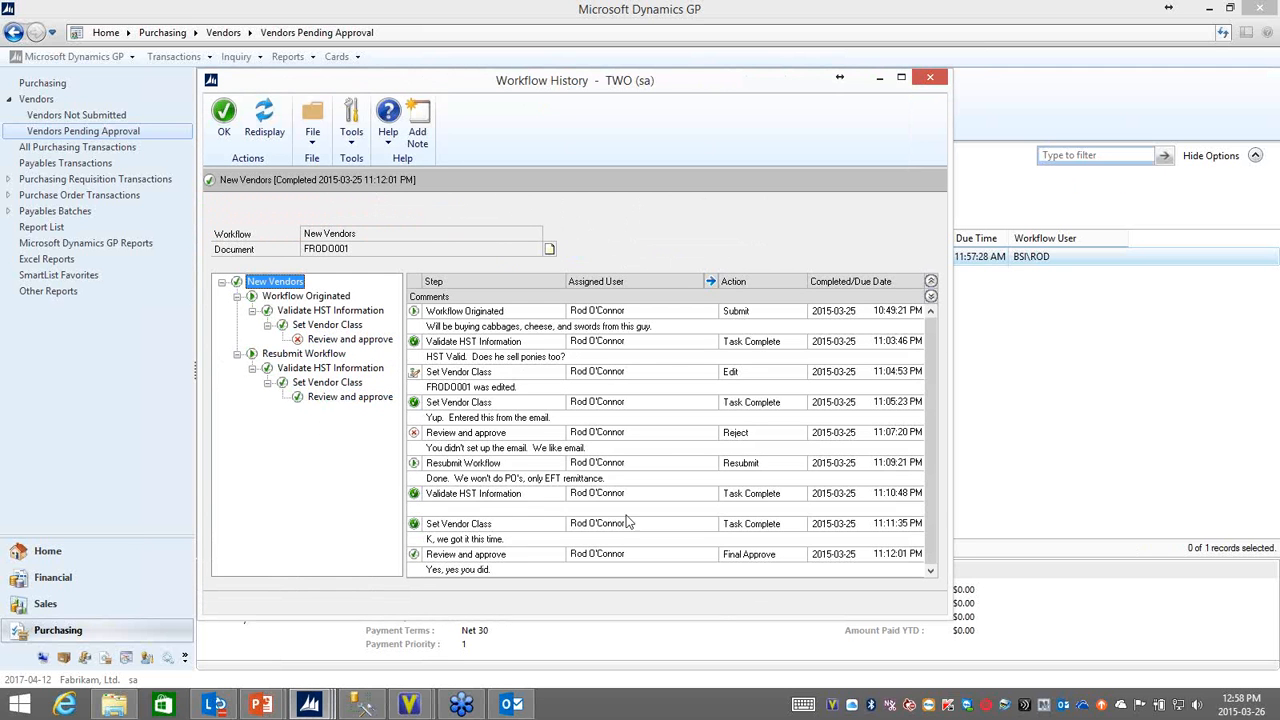
Step: Examine the rejection, resubmission and second Set Vendor Class entries in the workflow history, and close the history and vendor windows
click(477, 537)
click(458, 498)
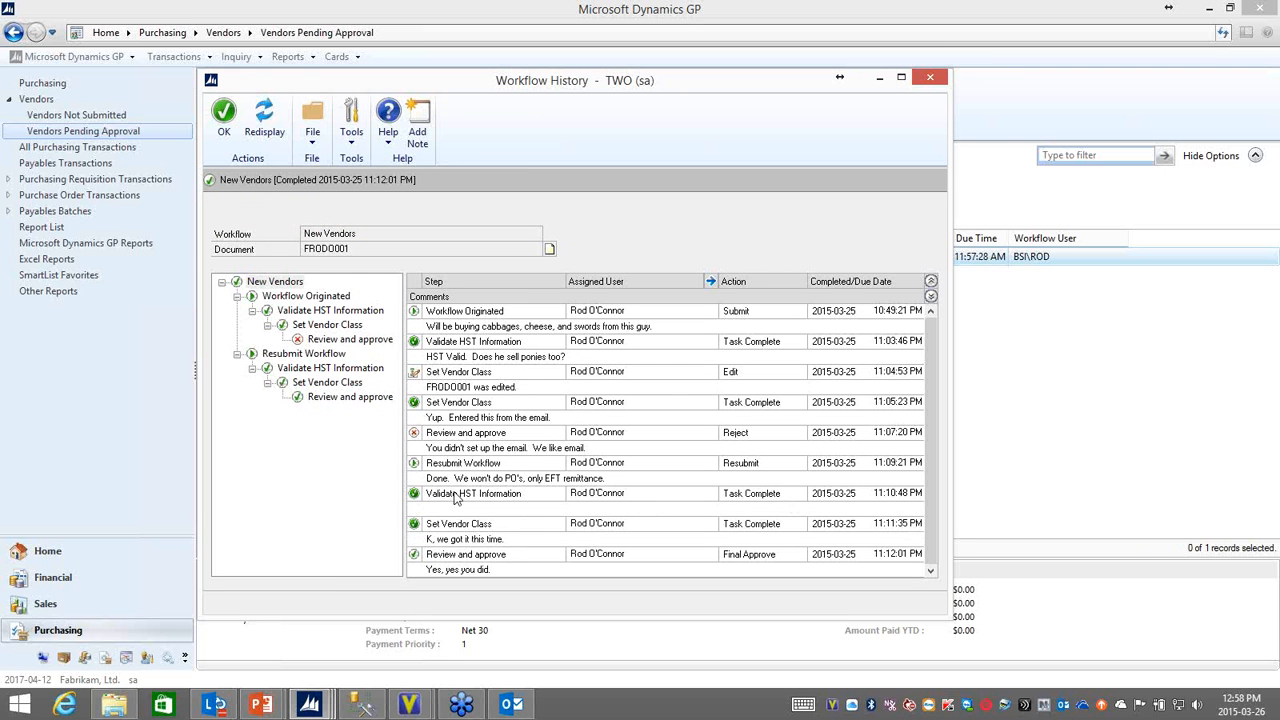
click(466, 479)
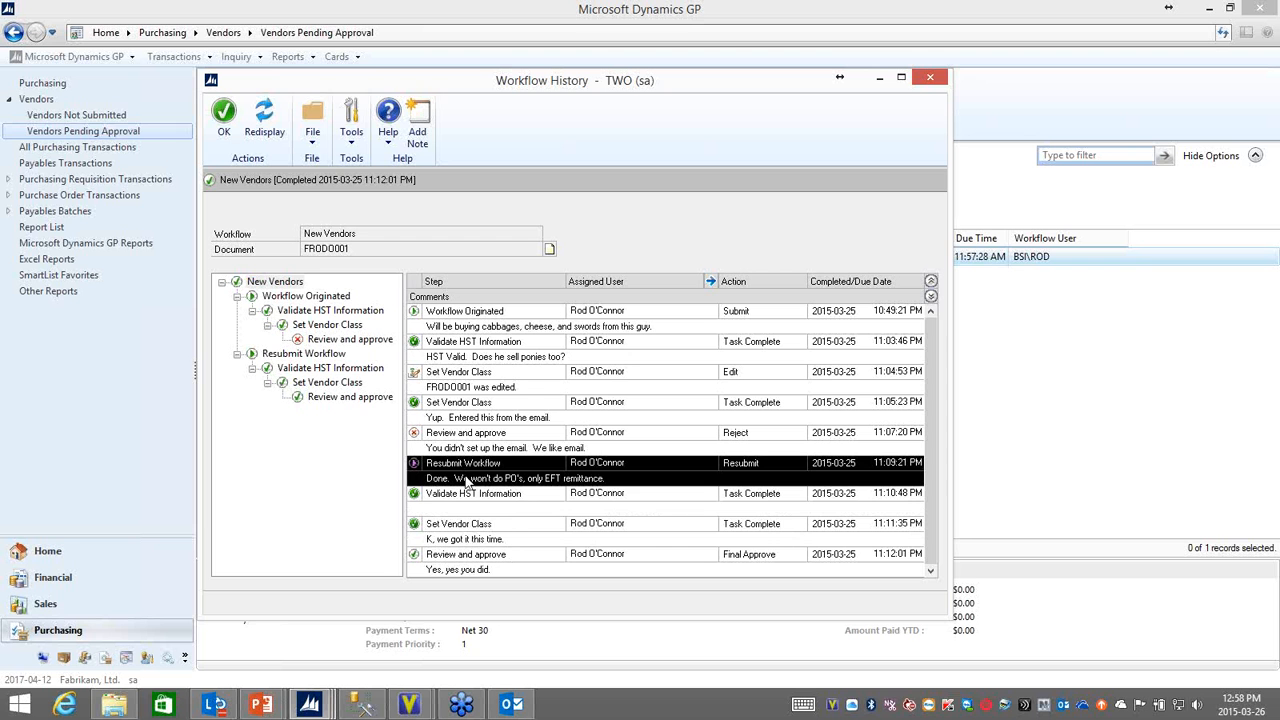
click(446, 545)
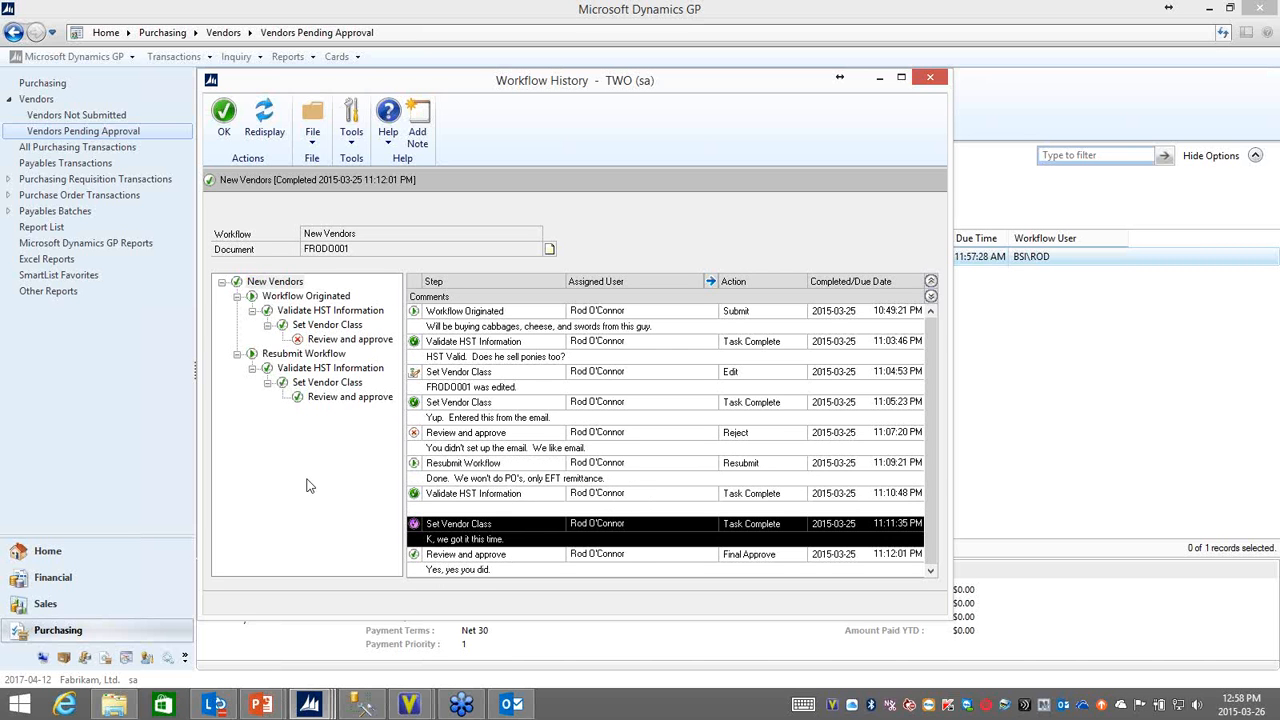
click(467, 423)
click(467, 430)
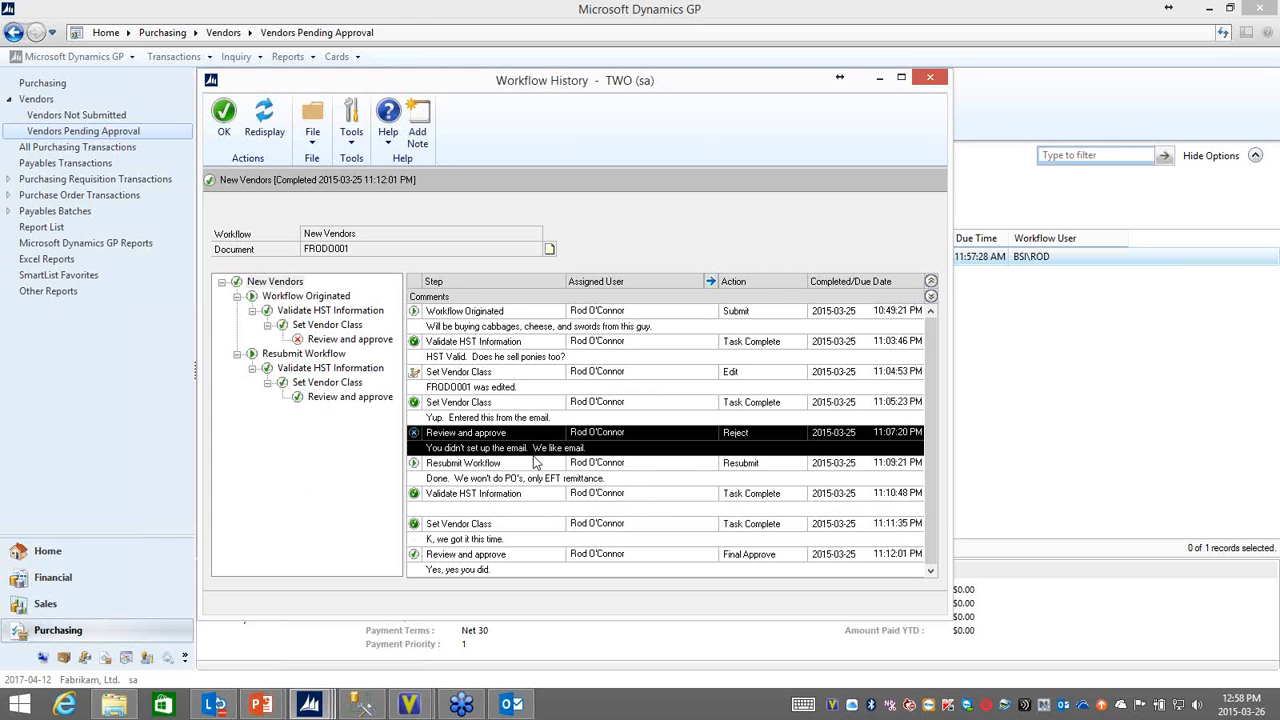
click(930, 77)
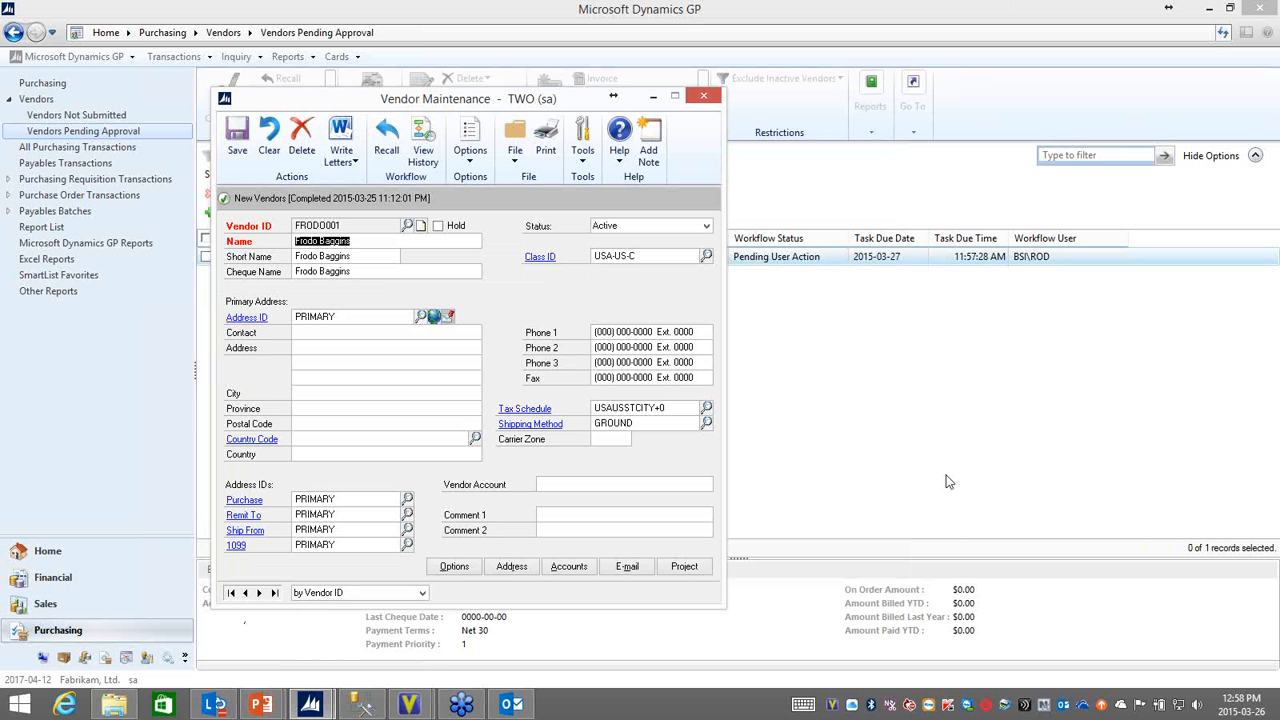
click(698, 99)
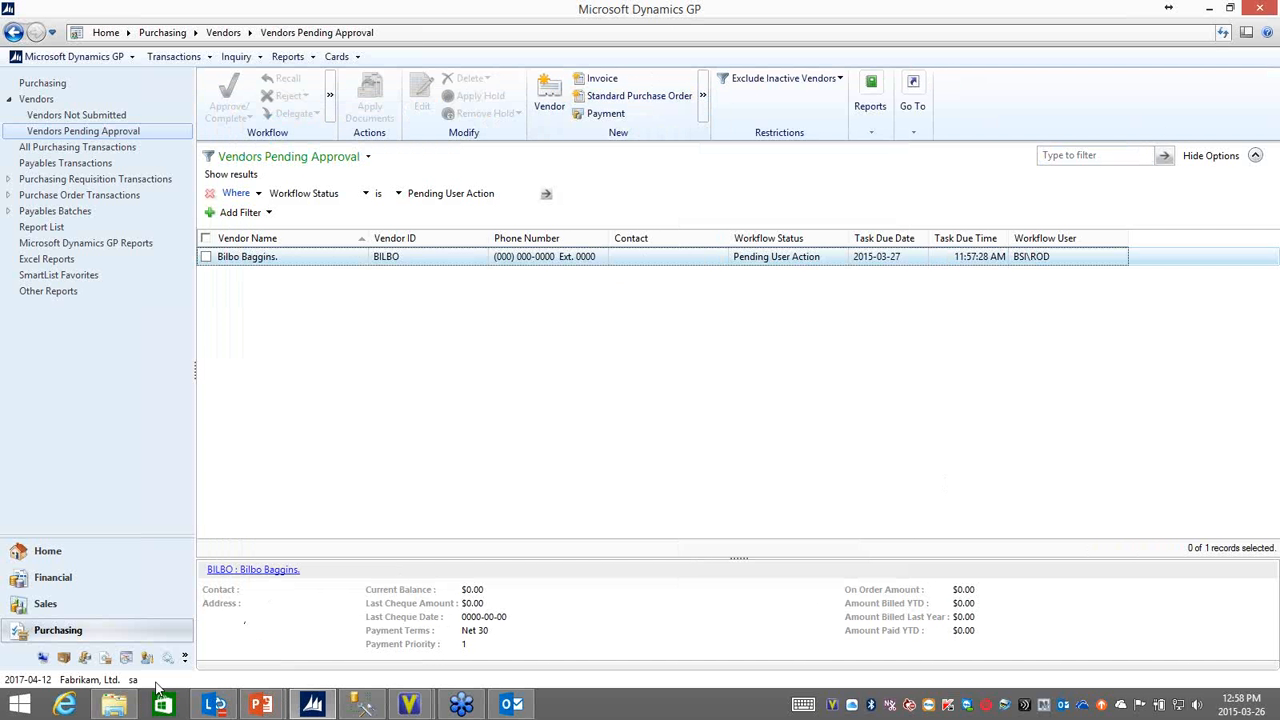
Step: Go to the Administration area and open Workflow Maintenance from the company's workflow setup
mouse_move(262, 710)
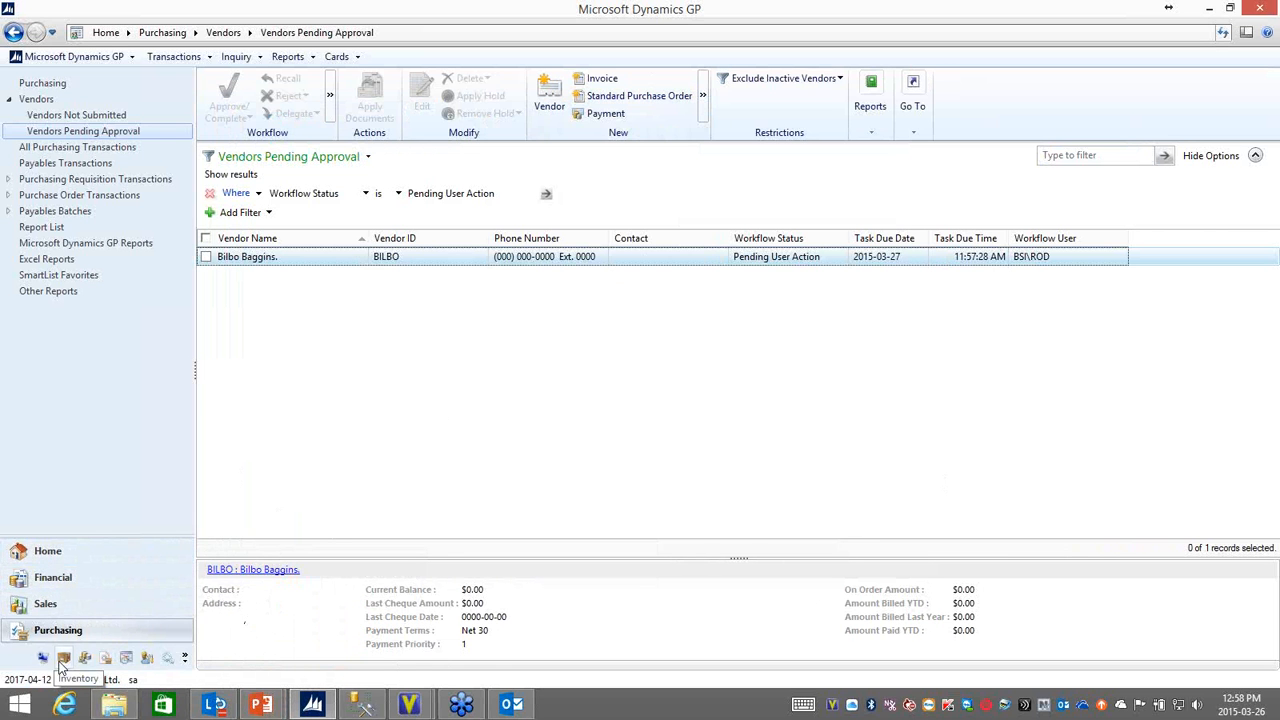
click(42, 657)
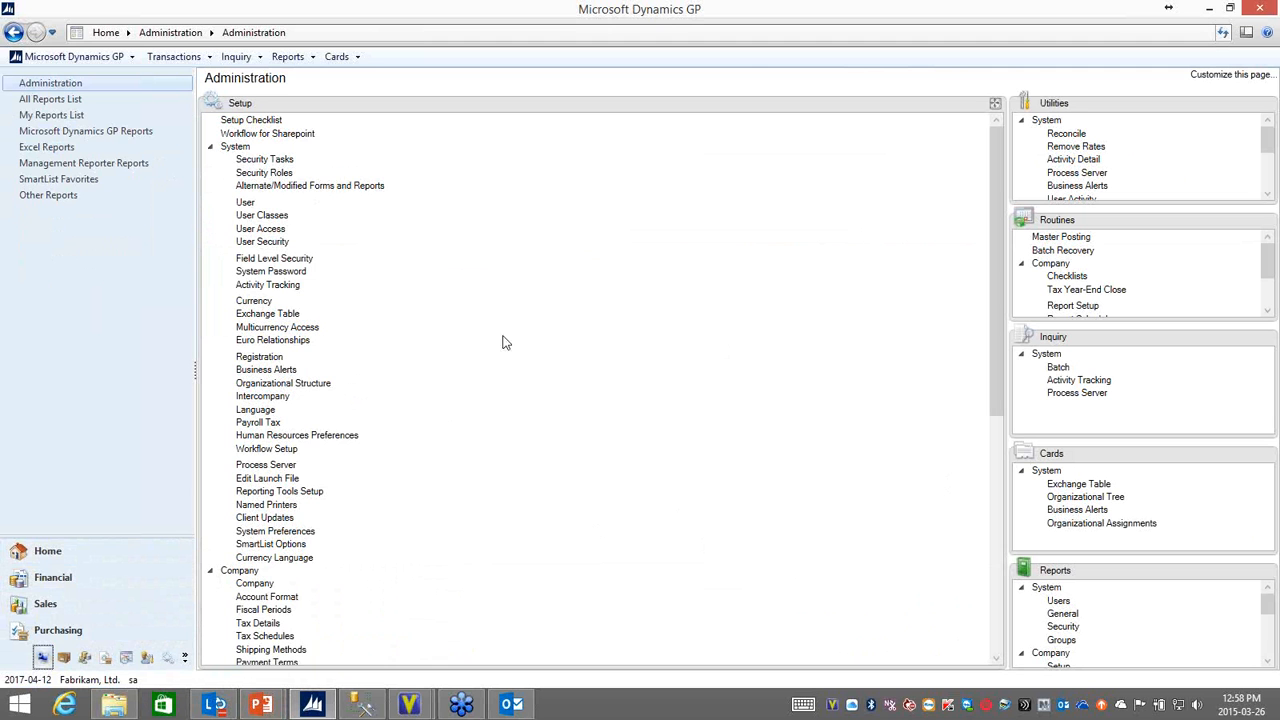
click(210, 147)
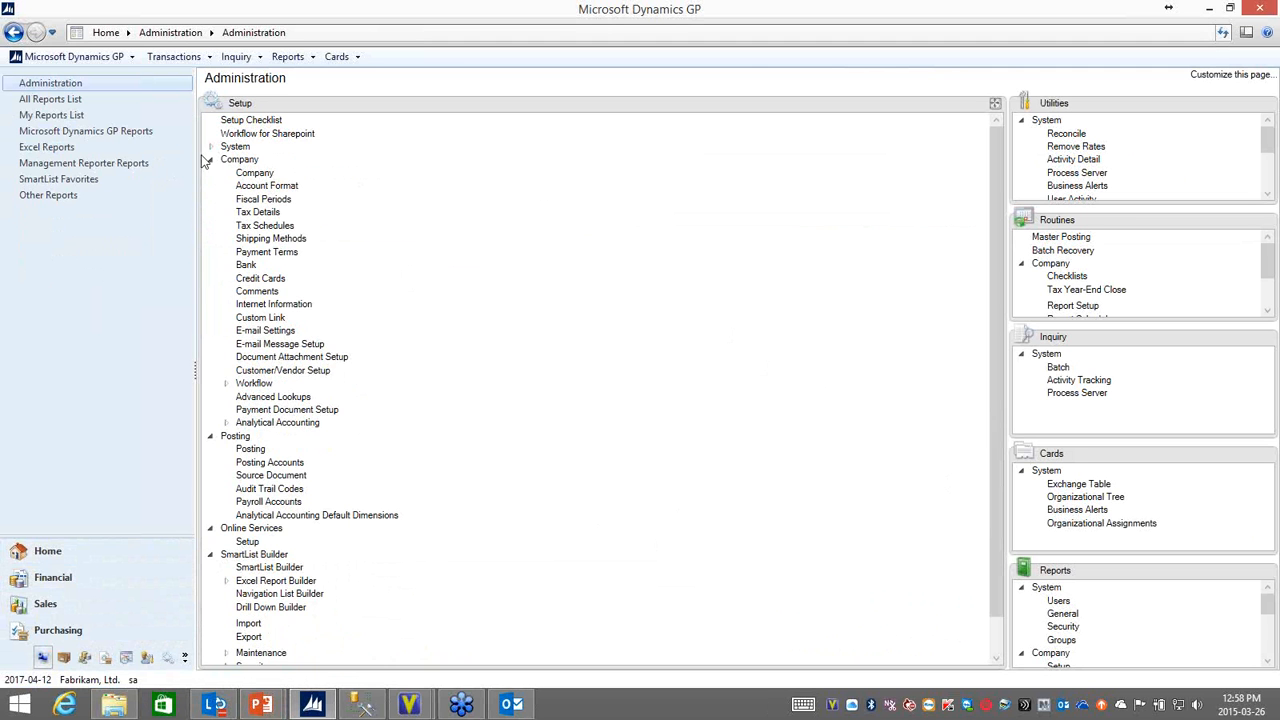
click(210, 160)
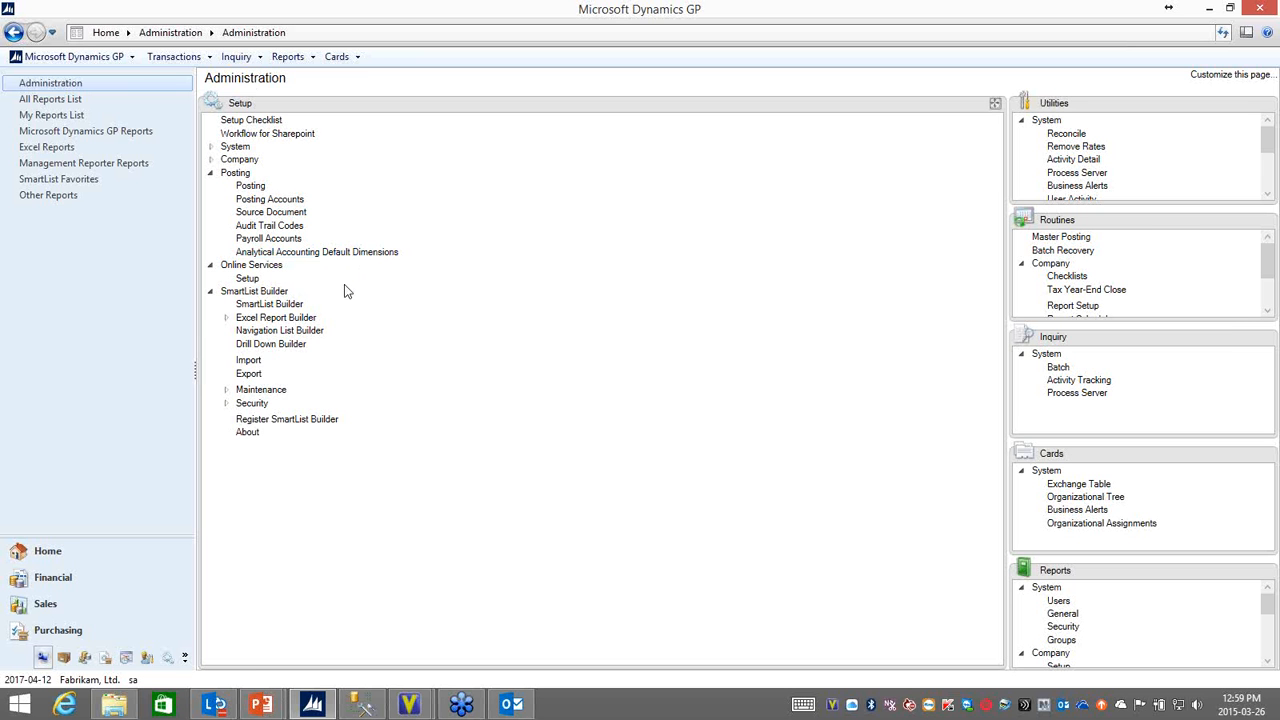
click(211, 161)
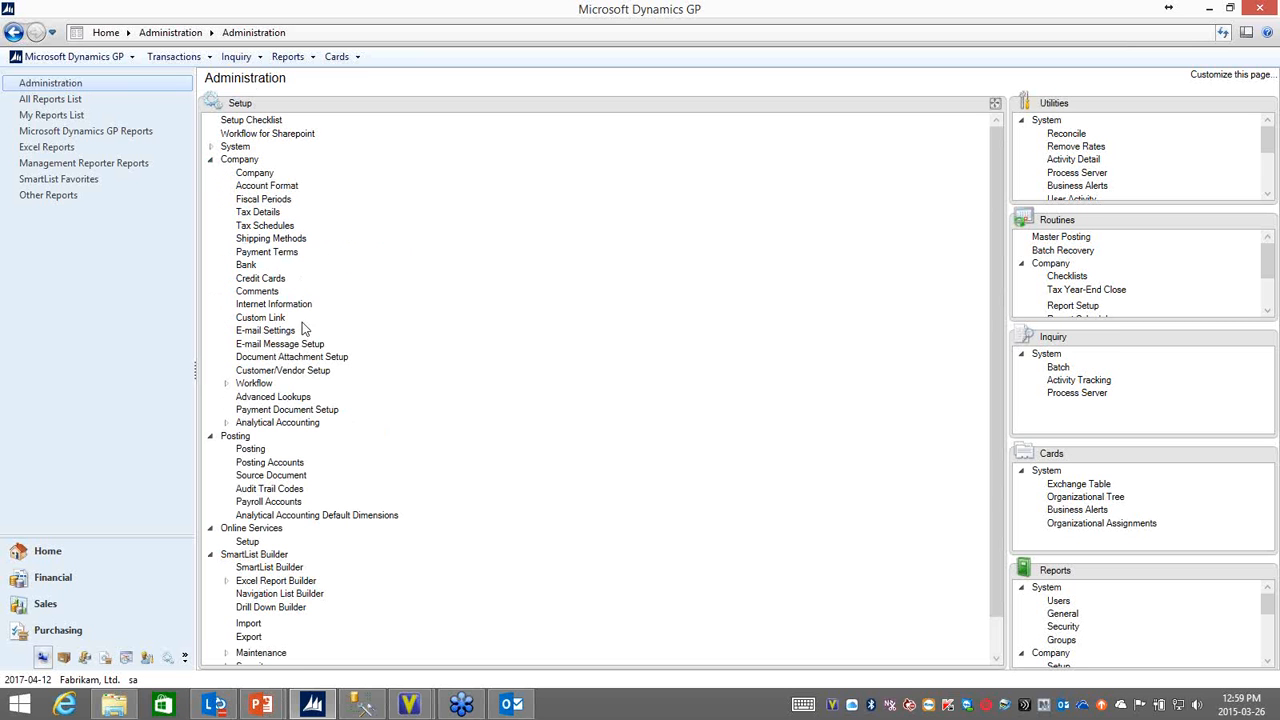
click(226, 384)
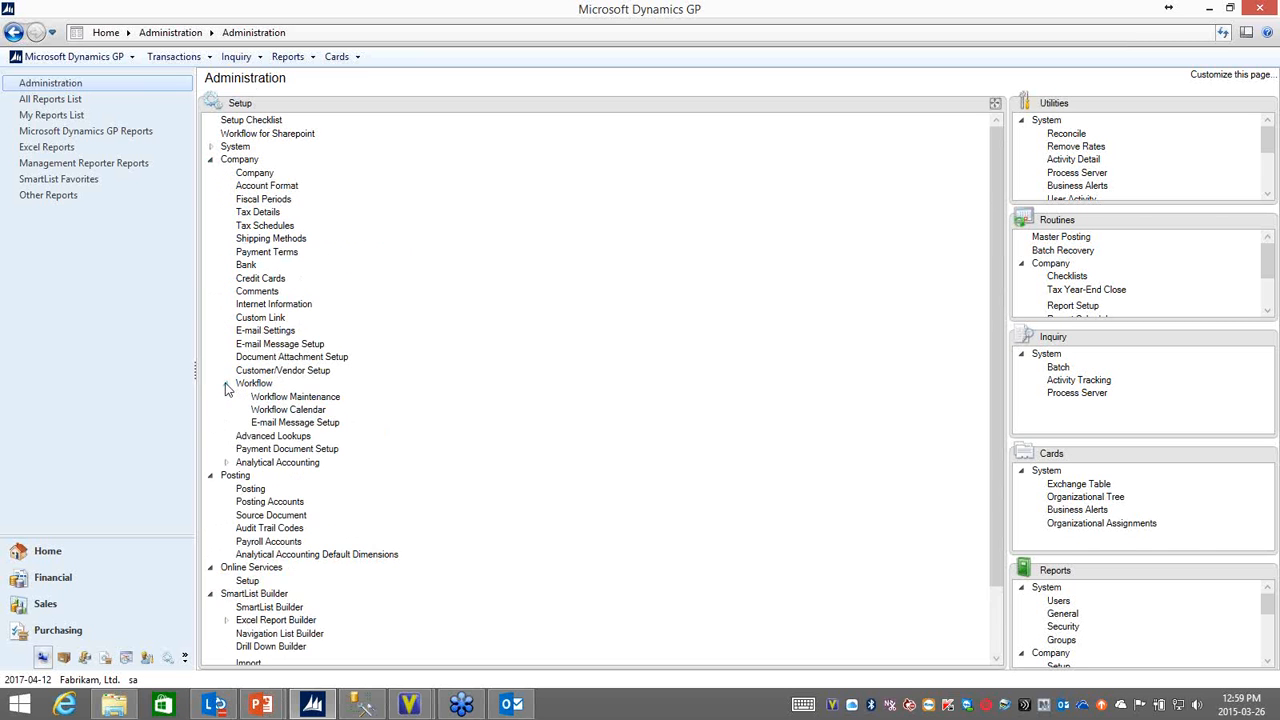
click(318, 397)
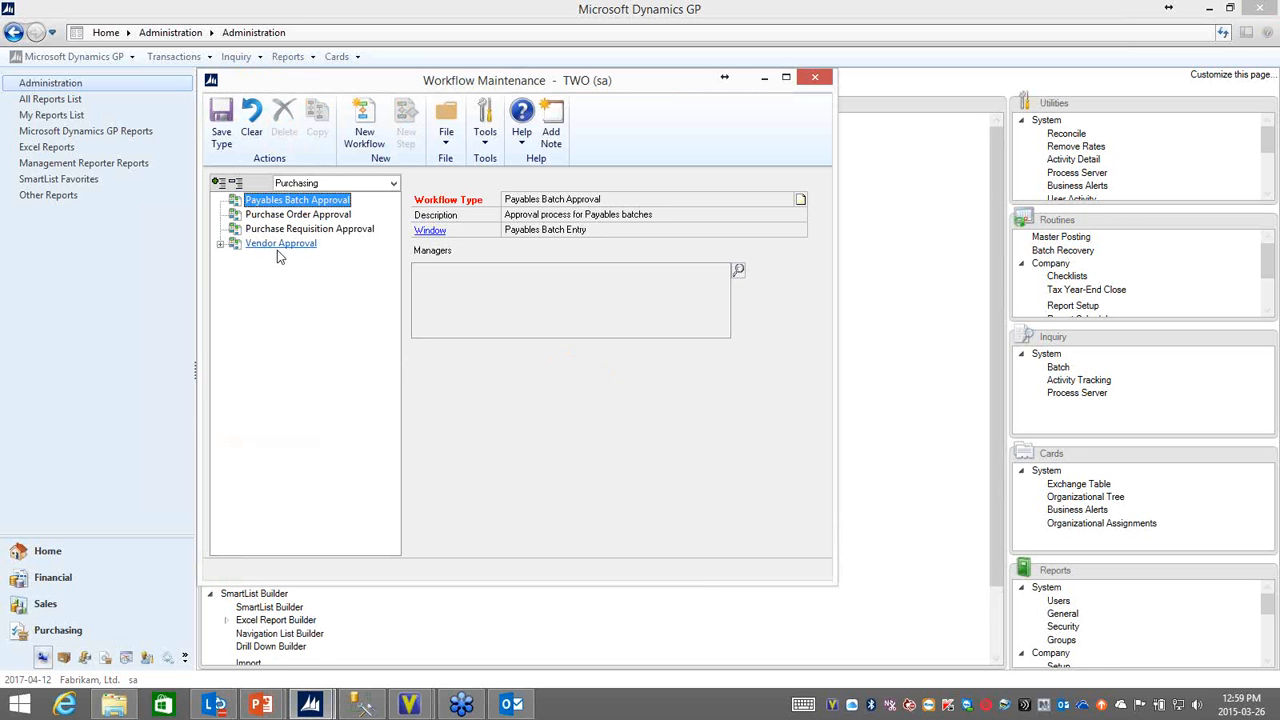
Step: Open the New Vendors workflow under Vendor Approval and inspect its Validate HST Information and Review and approve steps
click(220, 244)
double_click(288, 258)
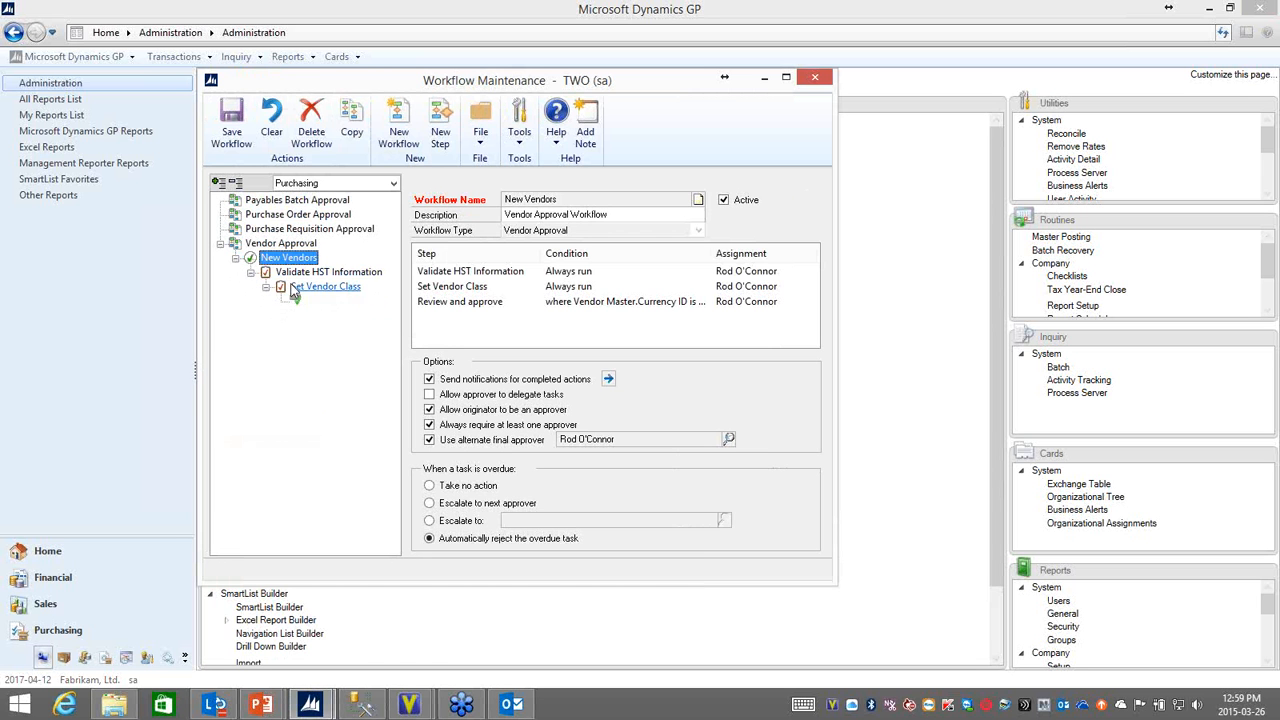
click(328, 272)
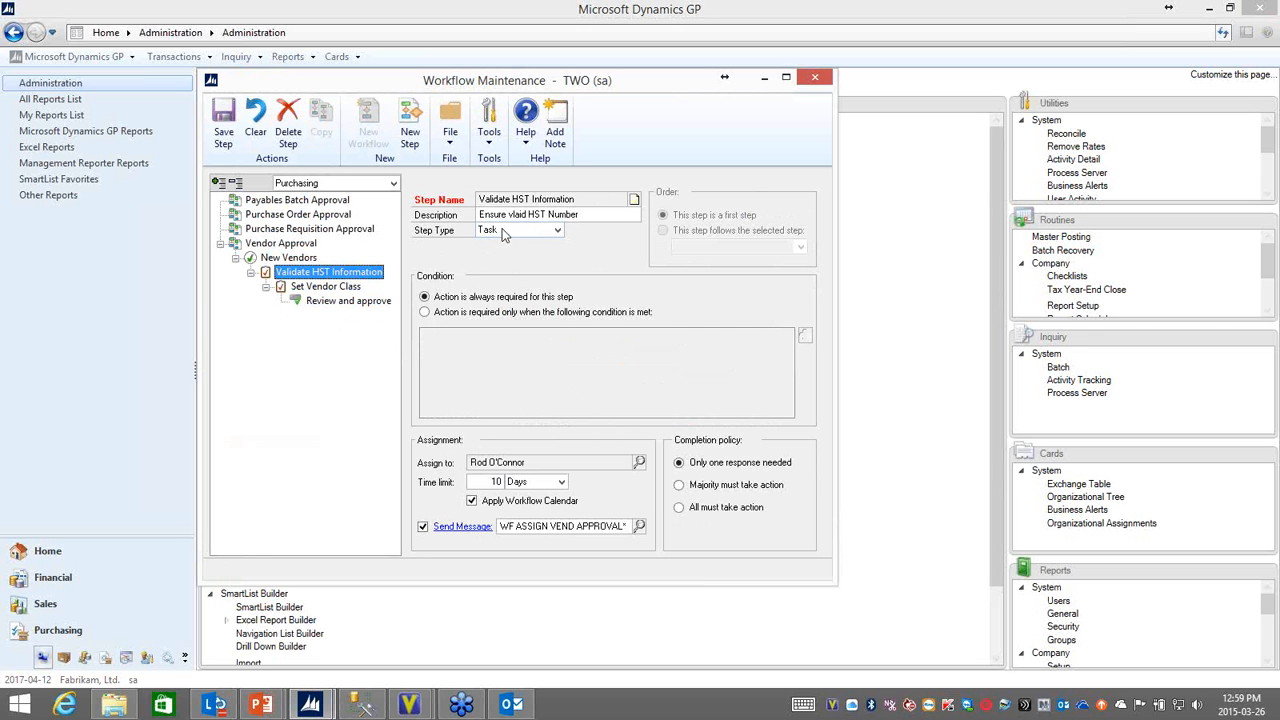
click(372, 300)
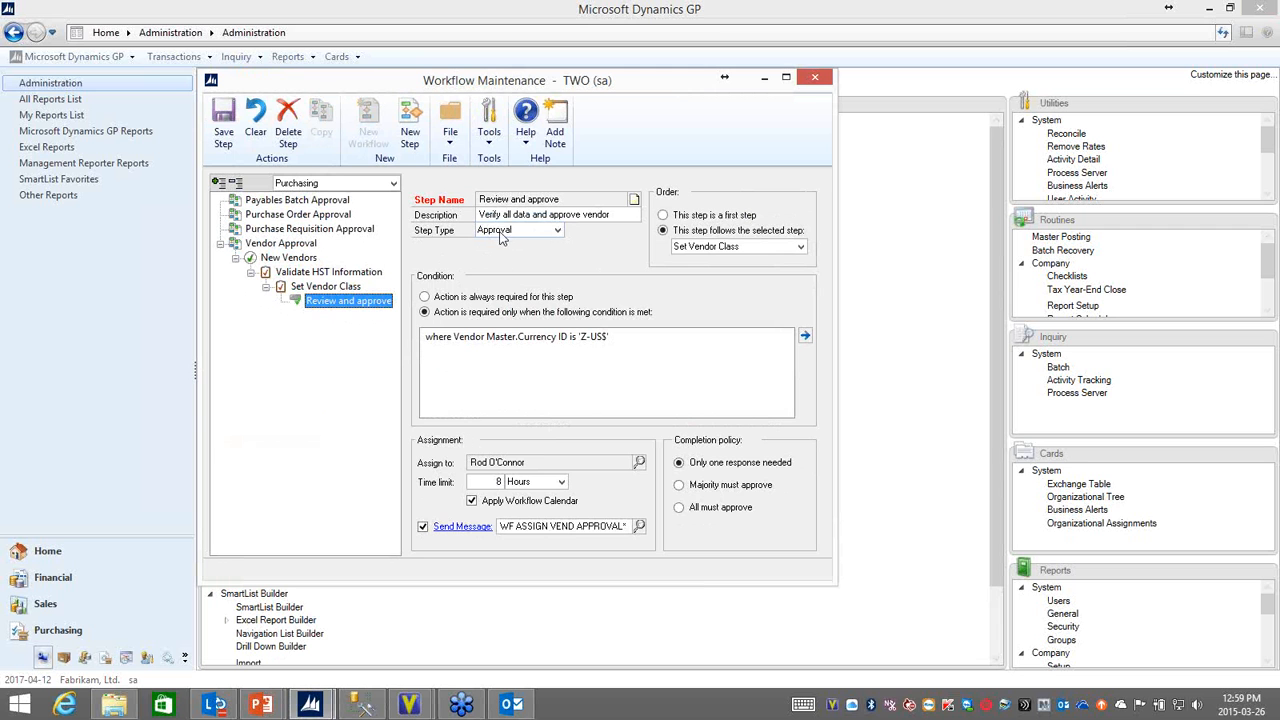